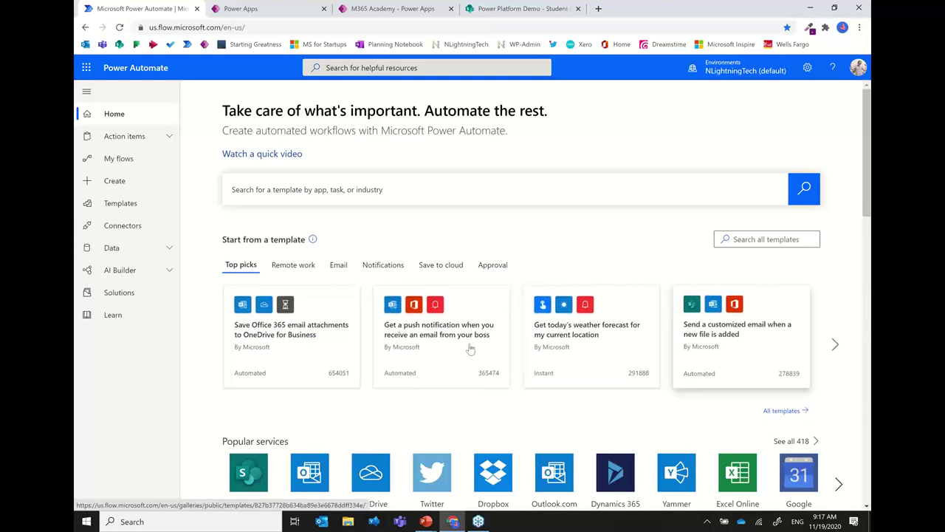
Step: Open the Templates gallery and scroll through the popular flow templates
left_click(112, 206)
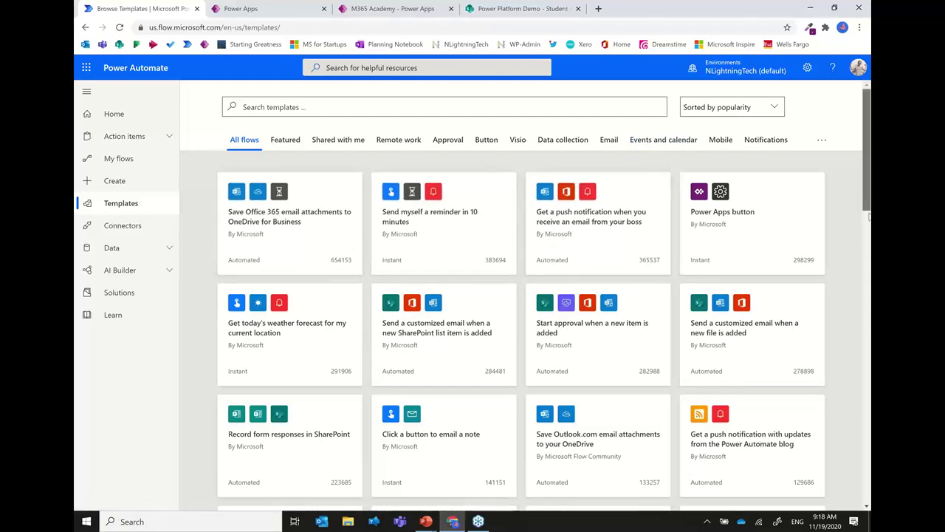
scroll(869, 216, "down", 3)
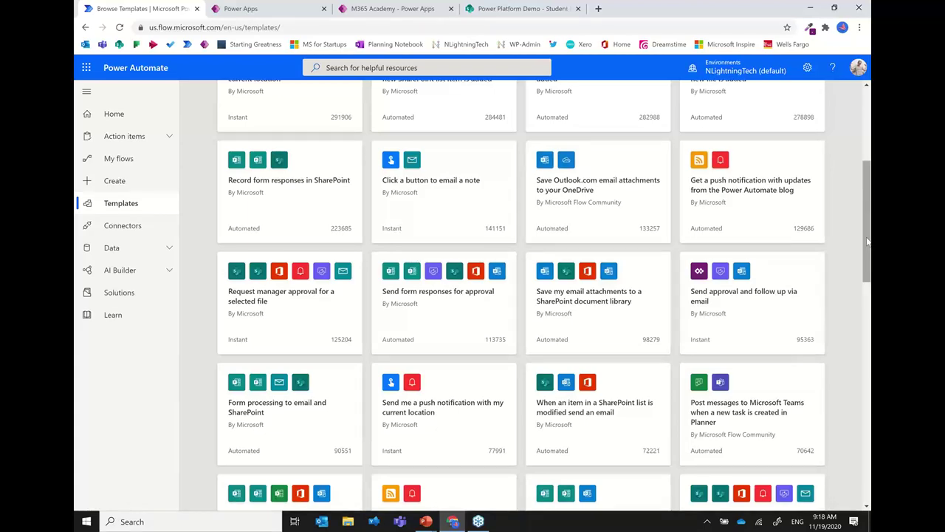
left_click_drag(869, 248, 837, 194)
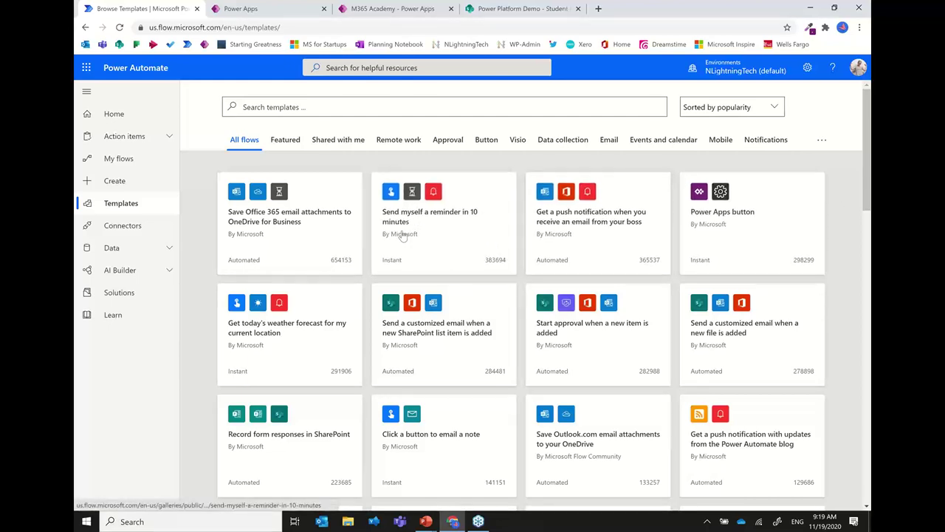
Step: Create a flow from the 'Save Office 365 email attachments to OneDrive for Business' template
left_click(297, 219)
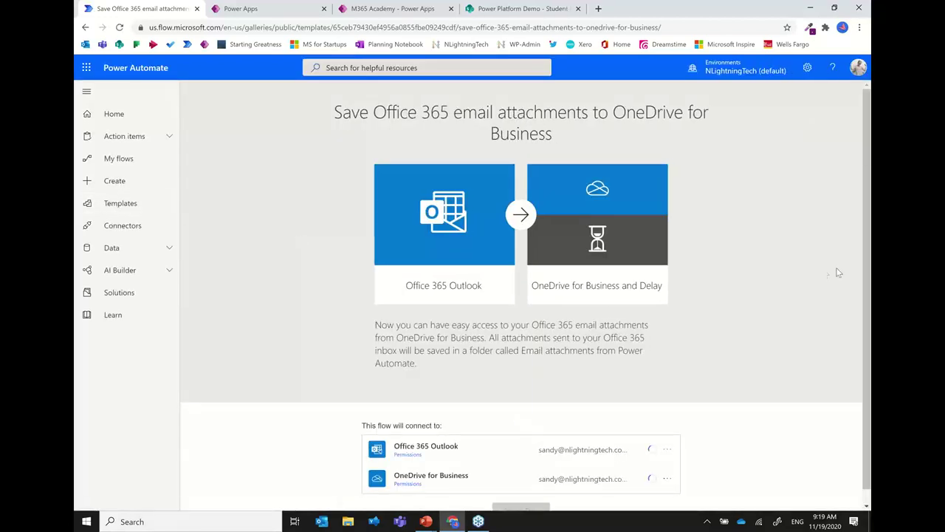
scroll(868, 311, "down", 1)
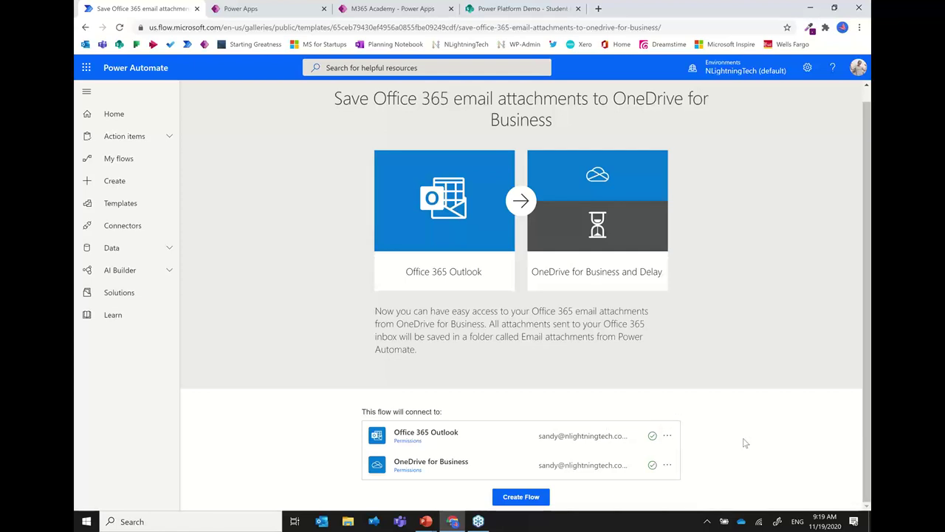
left_click(532, 499)
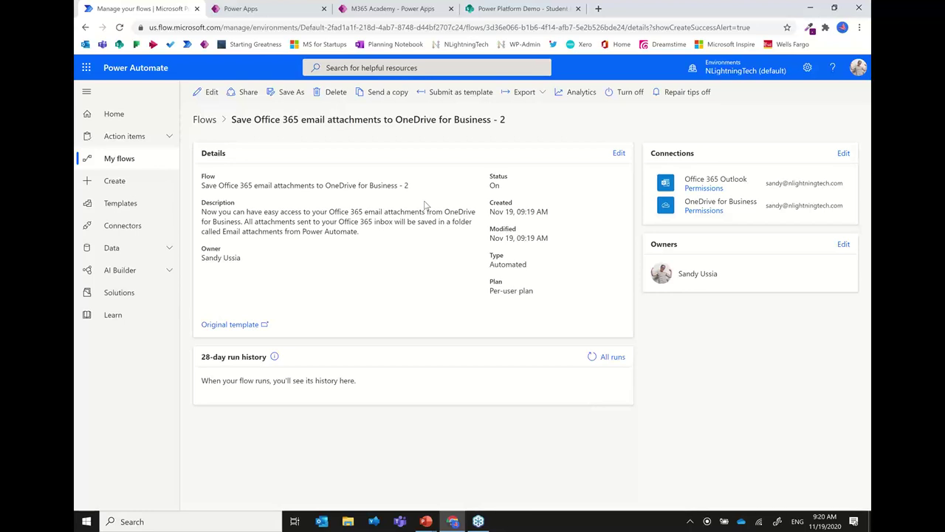
Step: Go to the Home page and scroll down to its template picks and popular services
left_click(117, 115)
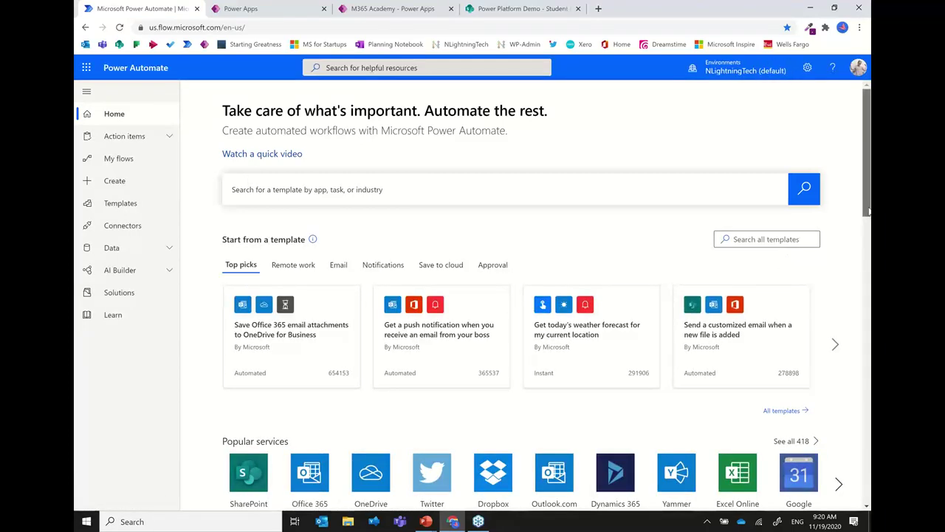
left_click_drag(869, 210, 869, 267)
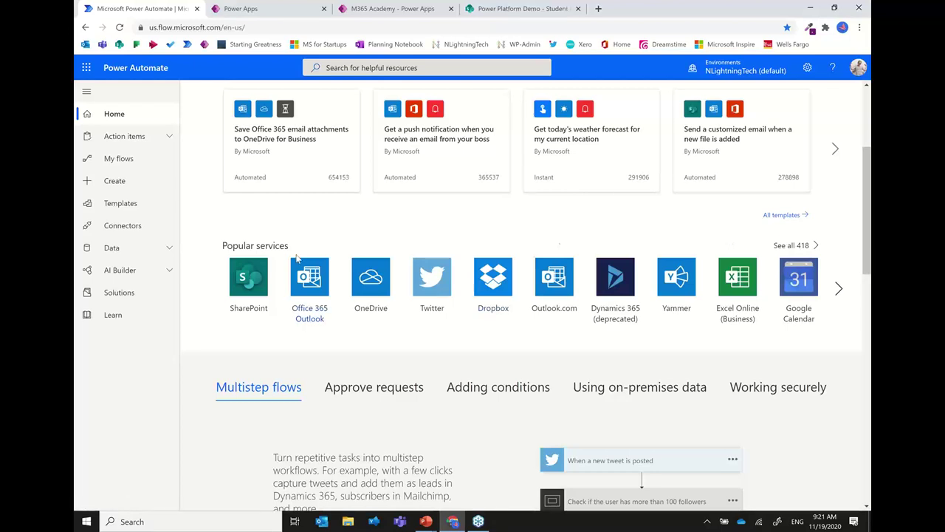
Step: Open the Connectors page and browse its recently added and all connectors lists
left_click(132, 233)
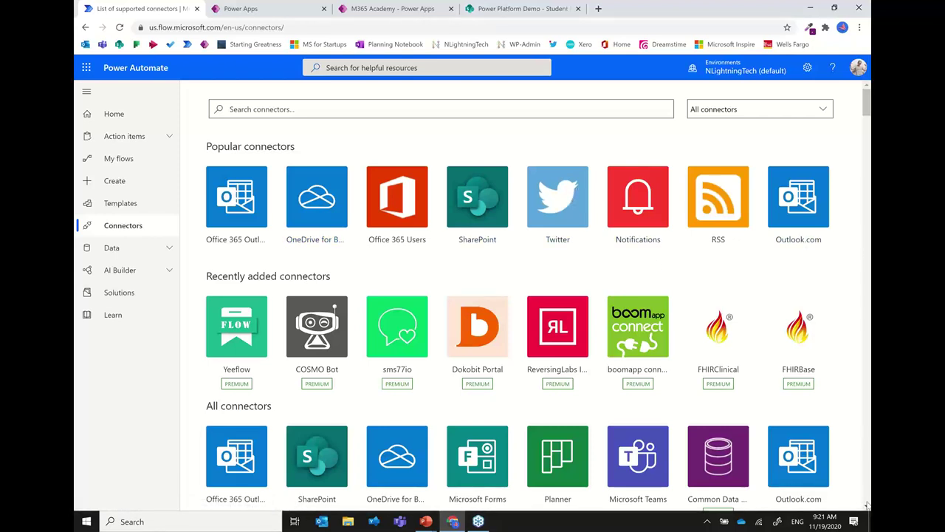
scroll(868, 505, "down", 5)
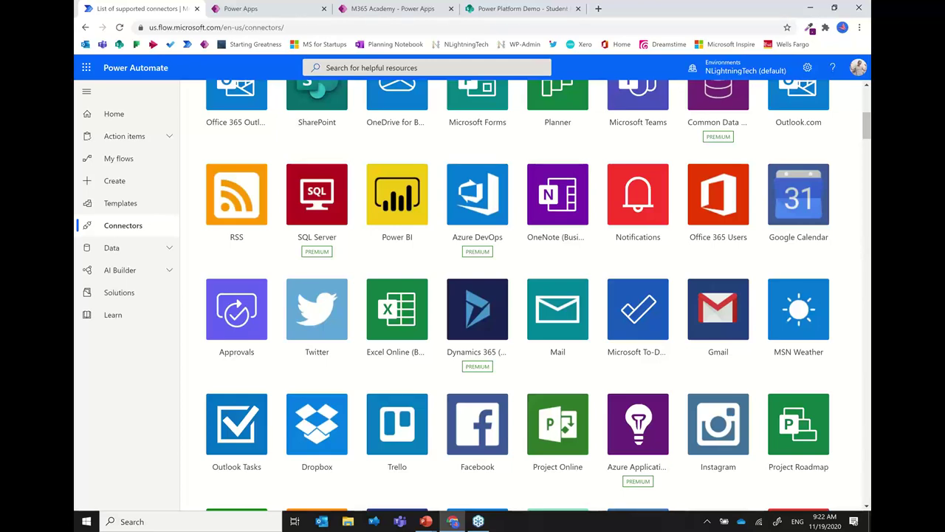
scroll(517, 295, "up", 2)
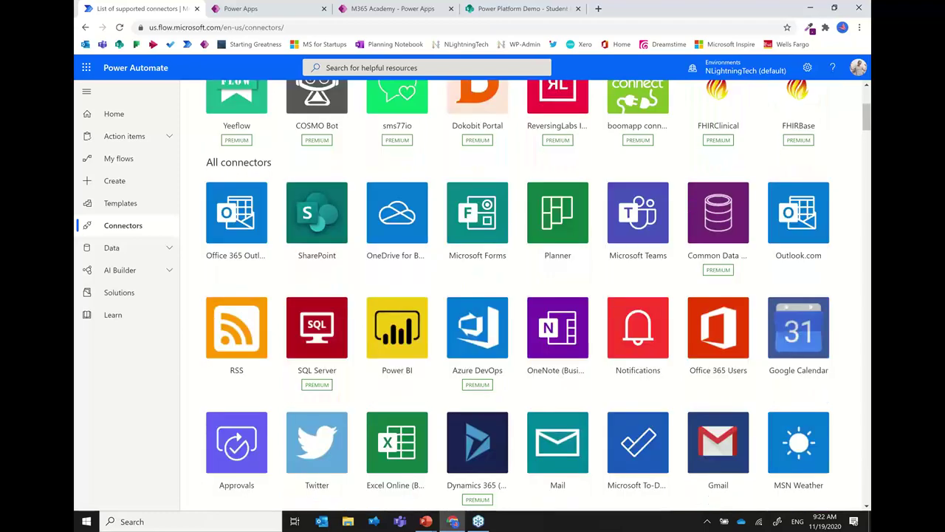
scroll(587, 272, "up", 2)
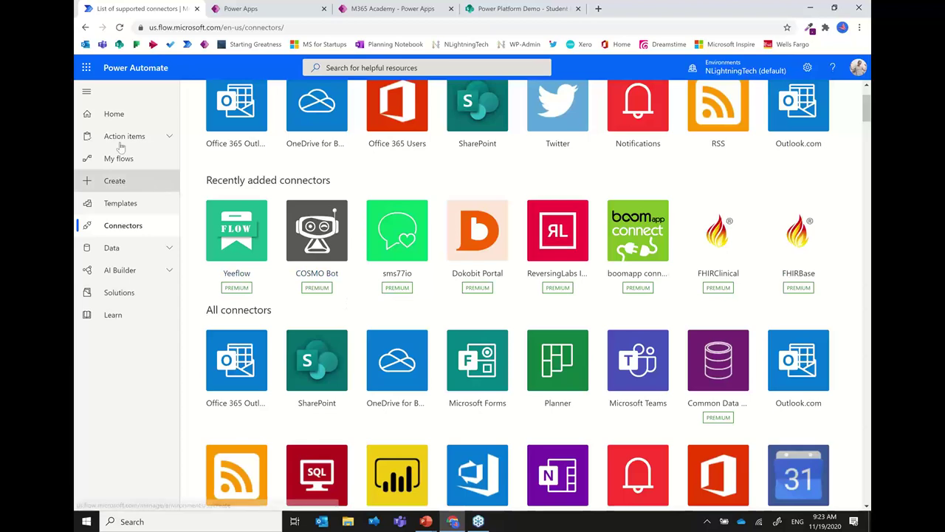
Step: Go back to the Home page and reload it from the address bar
left_click(115, 121)
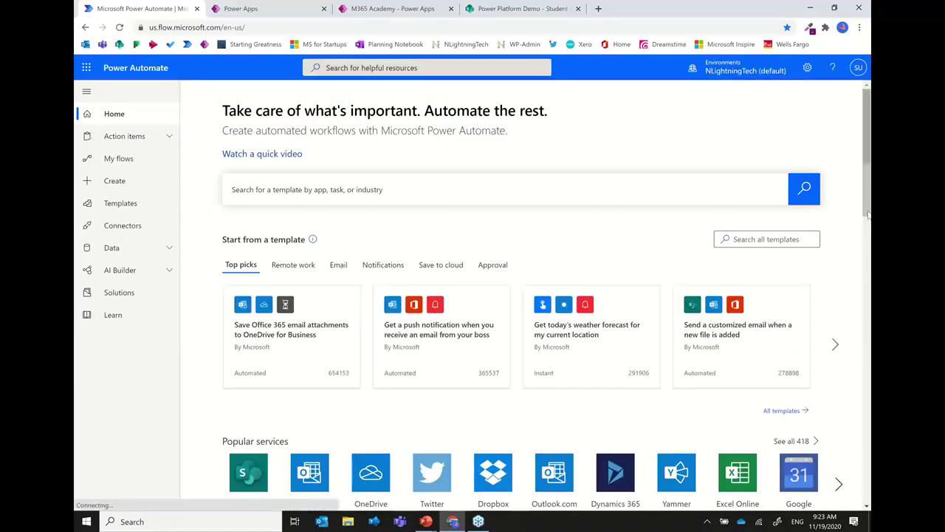
scroll(253, 401, "down", 2)
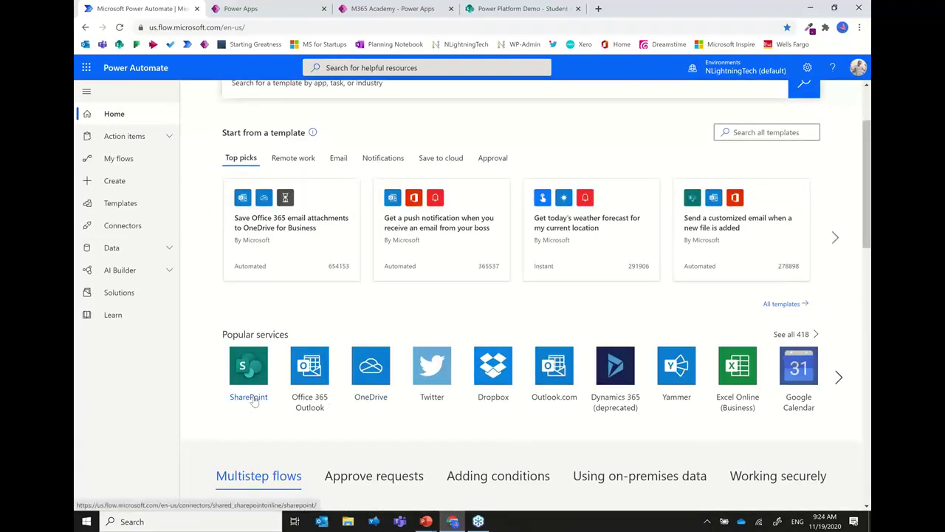
left_click(253, 401)
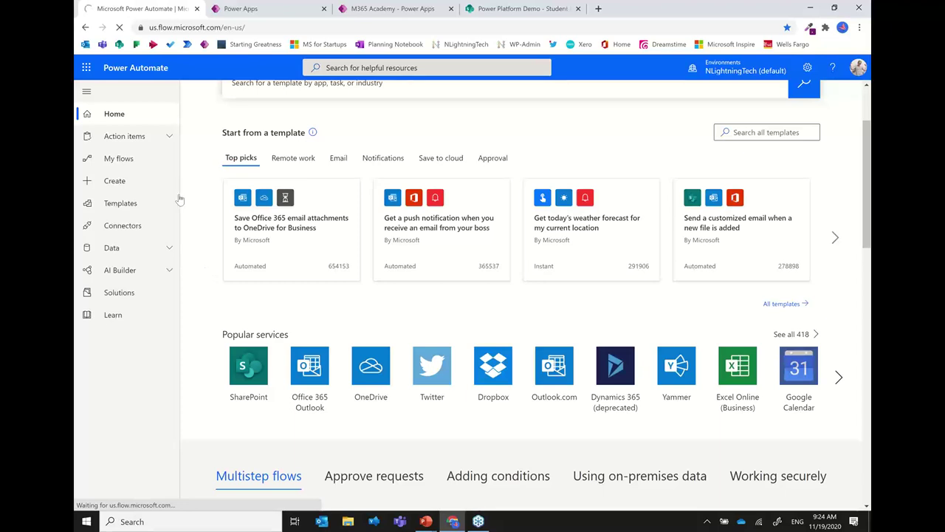
left_click(281, 30)
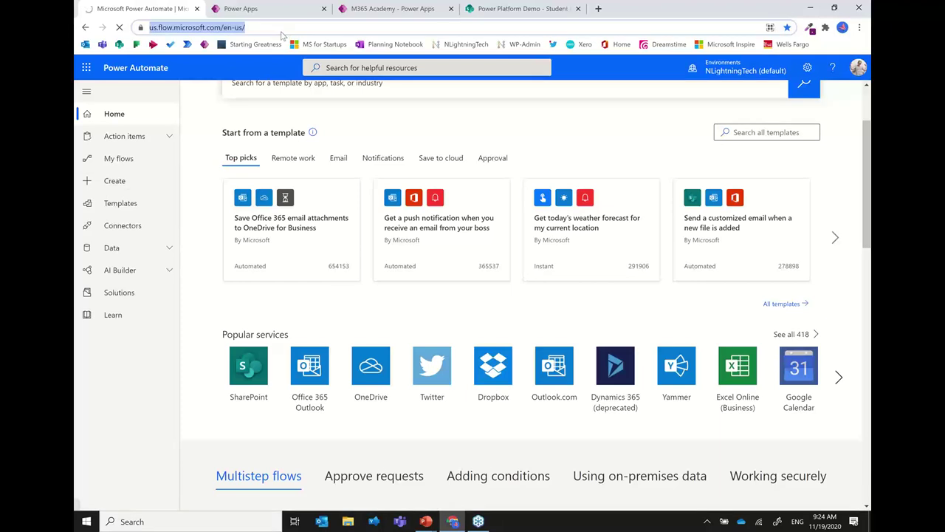
key("Return")
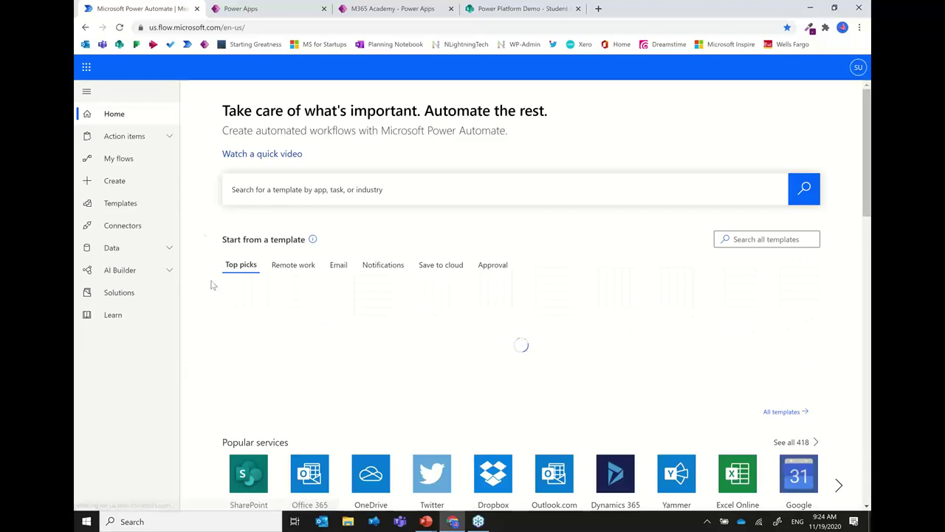
Step: Open the SharePoint connector's documentation from the Popular services SharePoint icon
left_click(252, 505)
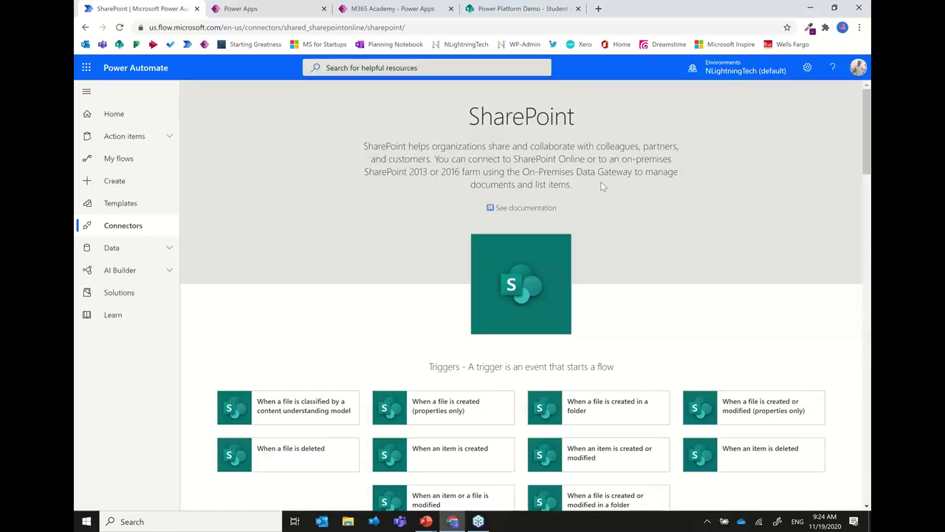
left_click(513, 210)
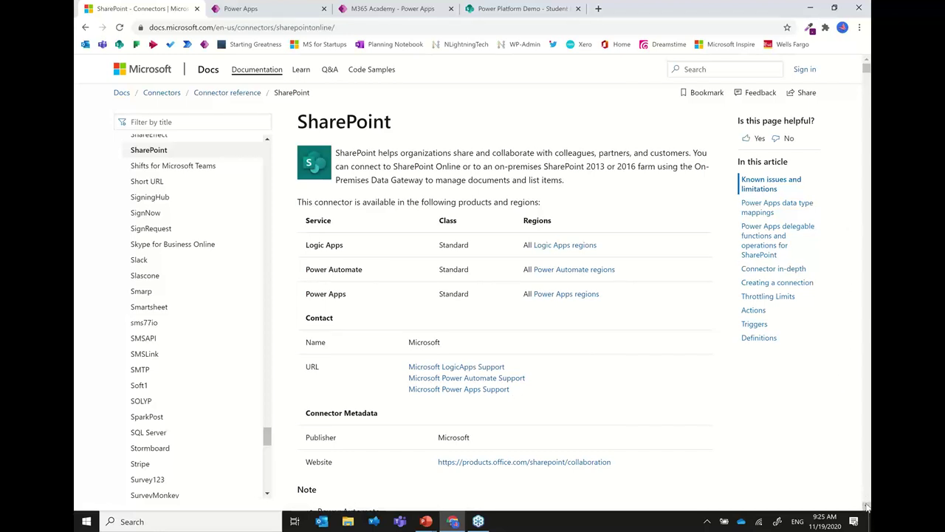
Step: Jump to the Connector in-depth section and scroll down to the Get item and Get items actions
scroll(783, 214, "down", 2)
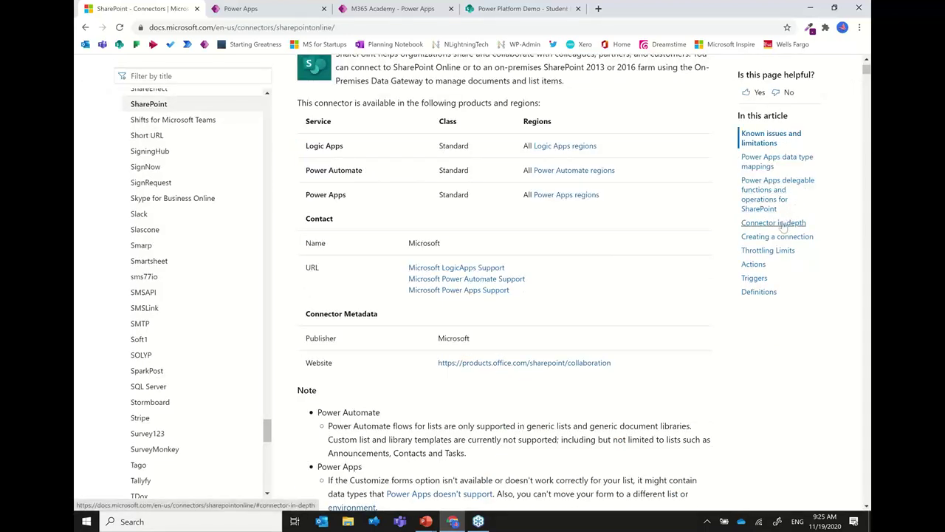
left_click(784, 224)
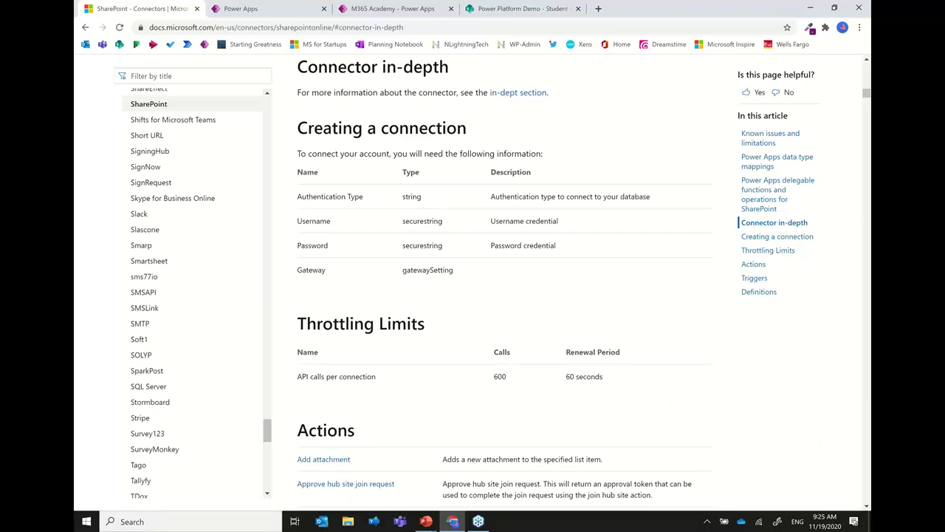
scroll(505, 281, "down", 2)
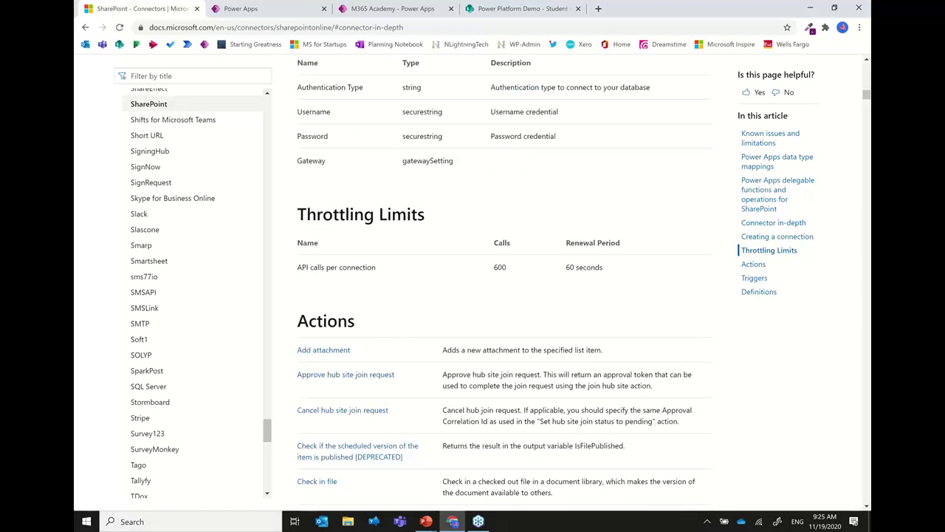
scroll(505, 281, "down", 3)
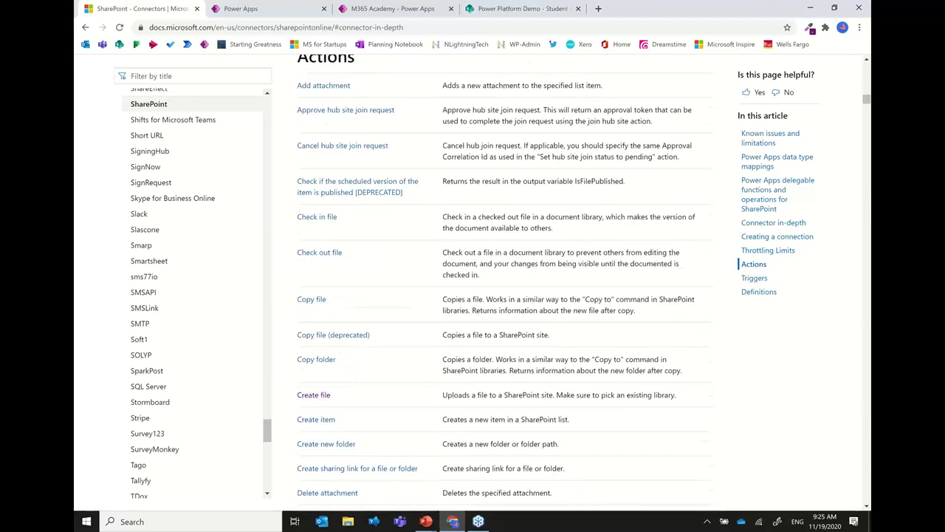
scroll(505, 281, "down", 1)
scroll(505, 281, "down", 2)
scroll(505, 281, "down", 2)
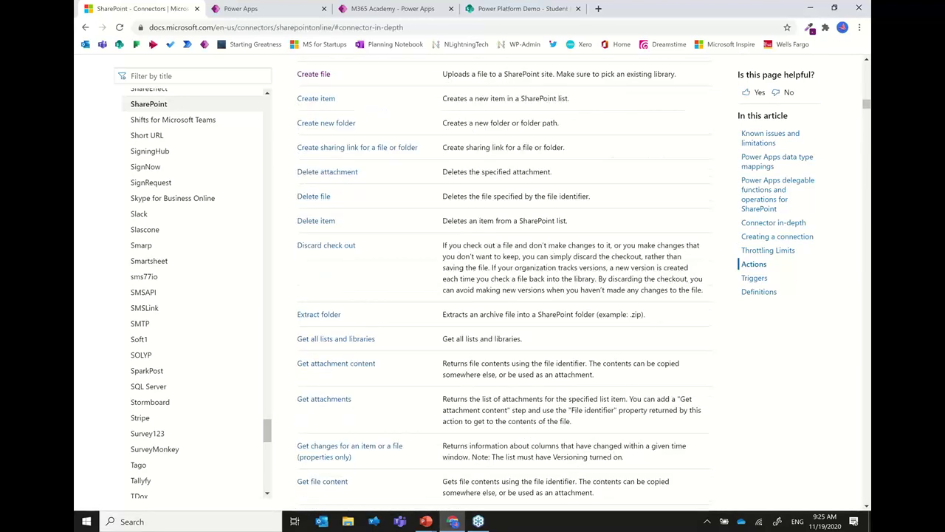
scroll(505, 281, "down", 1)
scroll(504, 281, "down", 4)
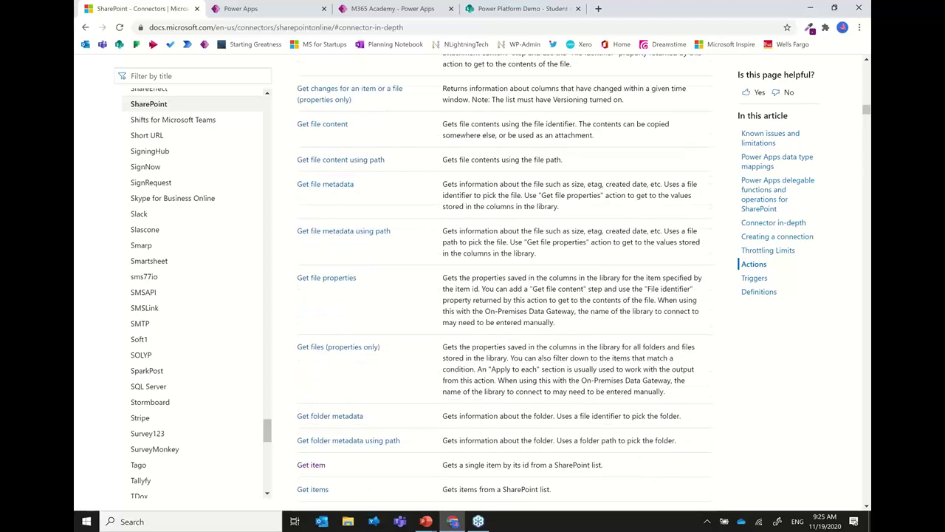
scroll(628, 361, "down", 2)
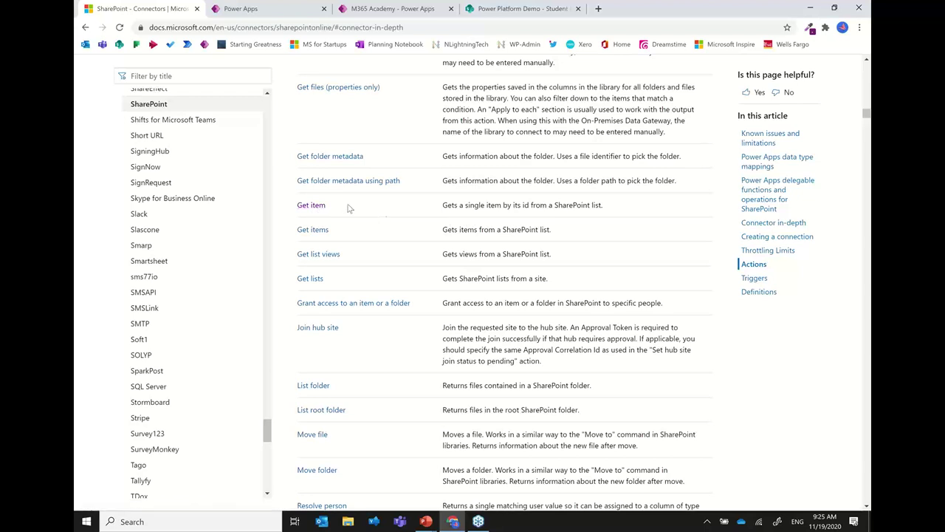
Step: Show the Get item action's parameters, then bring up the browser's back-history list
left_click(311, 205)
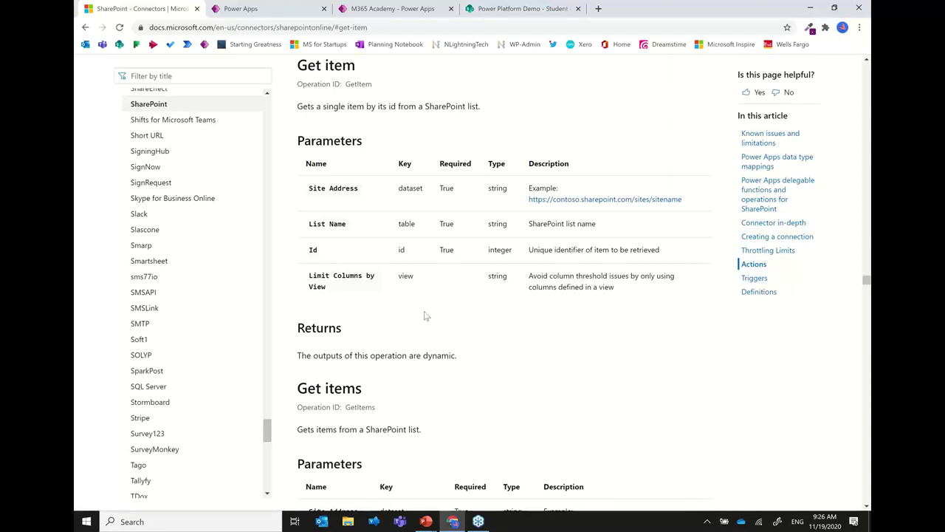
right_click(86, 28)
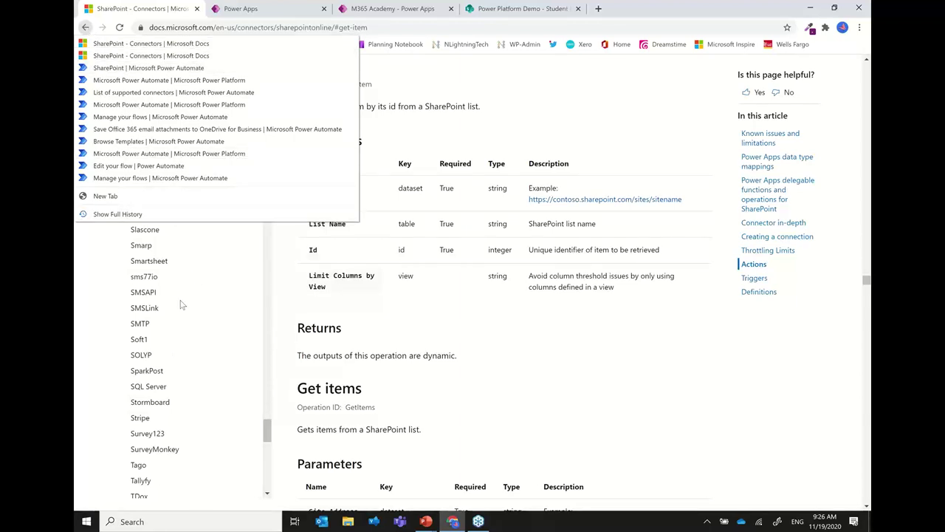
Step: Return to the Power Automate Home page and expand Action items in the navigation
left_click(127, 80)
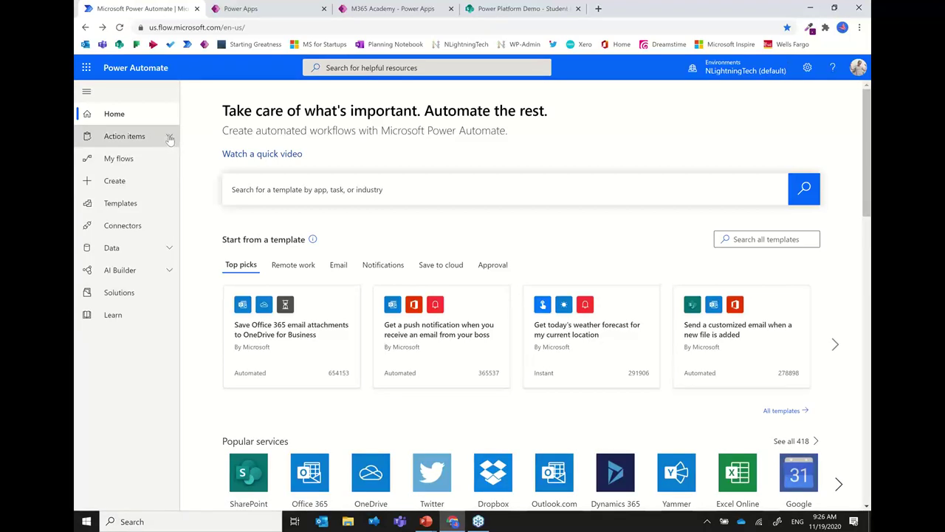
left_click(170, 139)
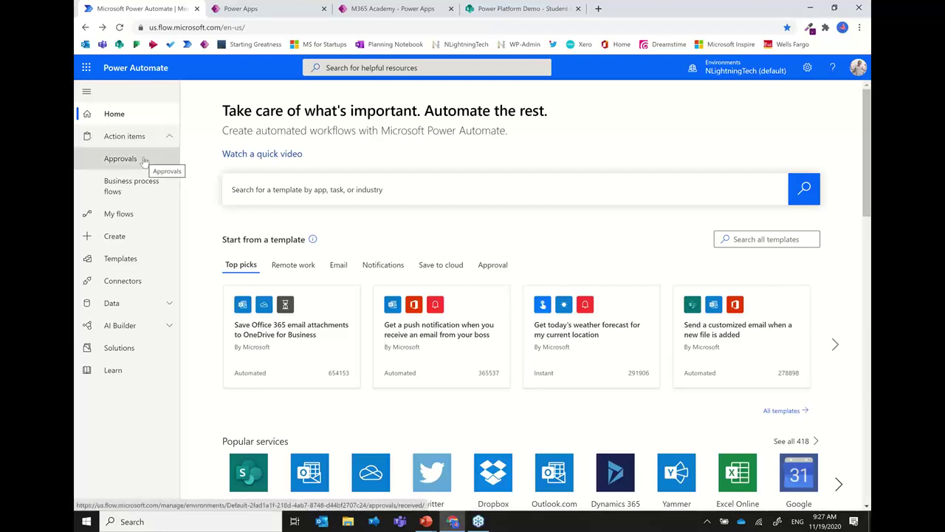
Step: Open the empty Approvals page and expand the Data section in the navigation
left_click(121, 159)
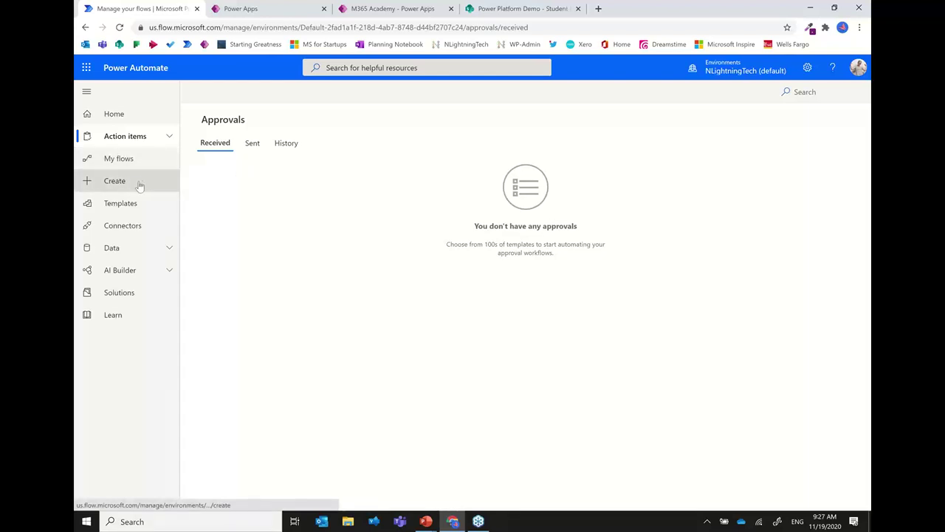
left_click(170, 250)
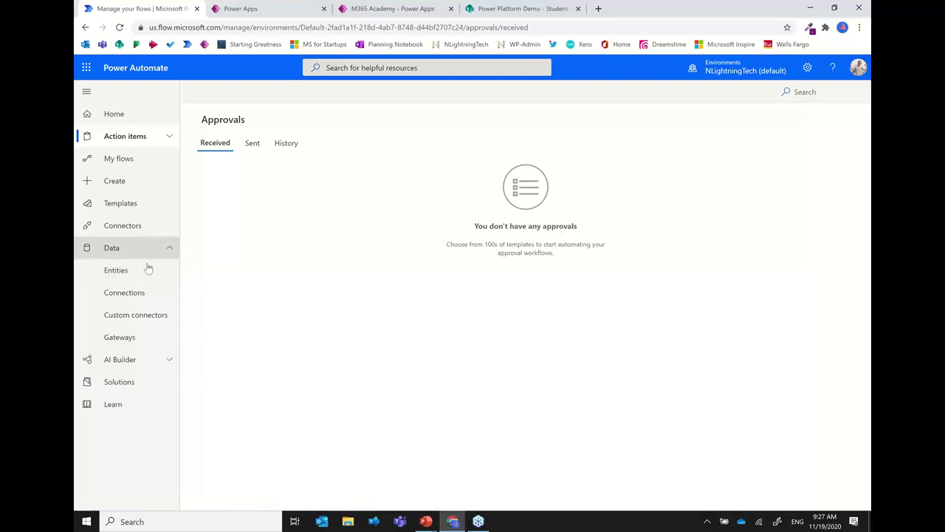
Step: Collapse the Data section, then expand and re-collapse AI Builder to glance at Build and Models
left_click(168, 249)
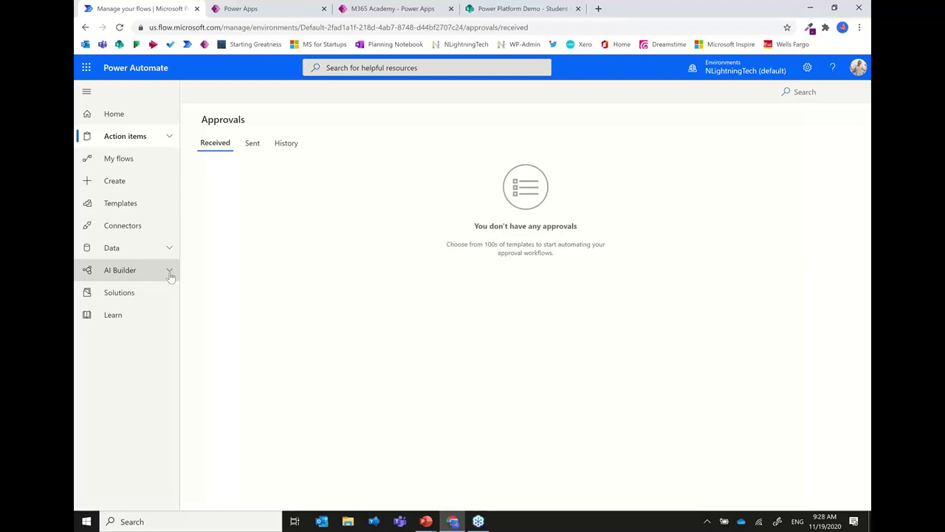
left_click(170, 272)
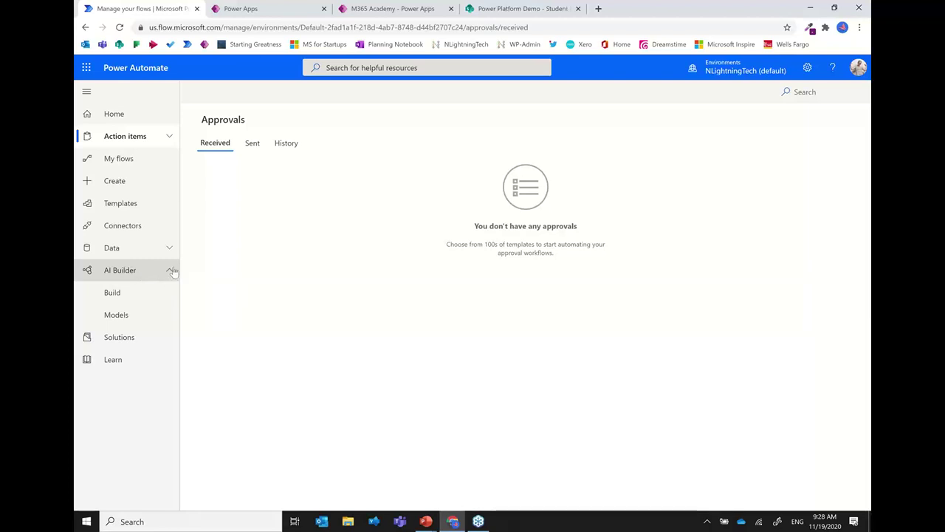
left_click(171, 271)
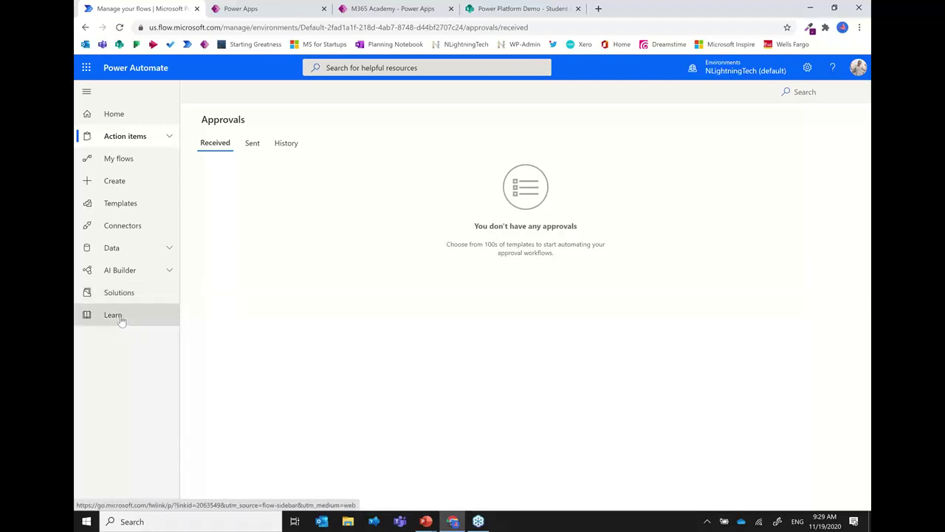
Step: Go to the Create page and scroll through its flow types and templates, ending back at the top
left_click(144, 183)
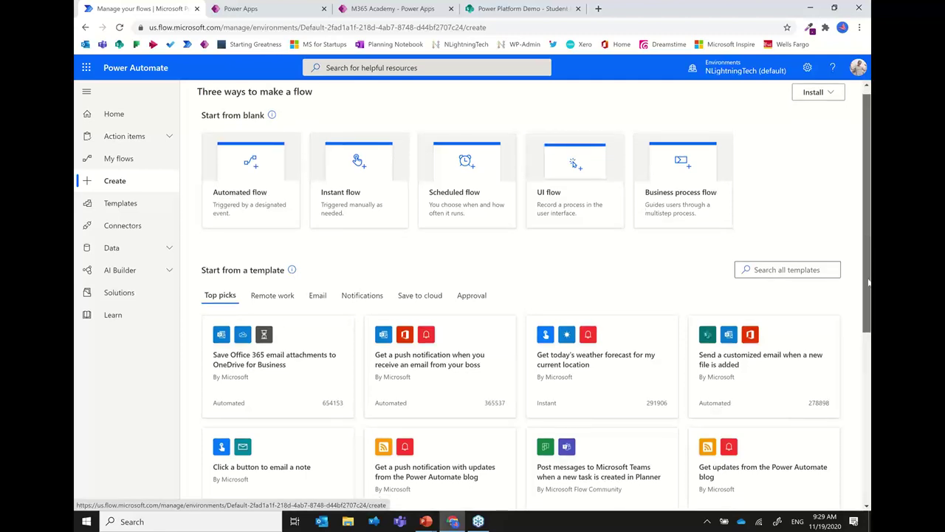
left_click_drag(867, 237, 864, 390)
scroll(863, 384, "up", 2)
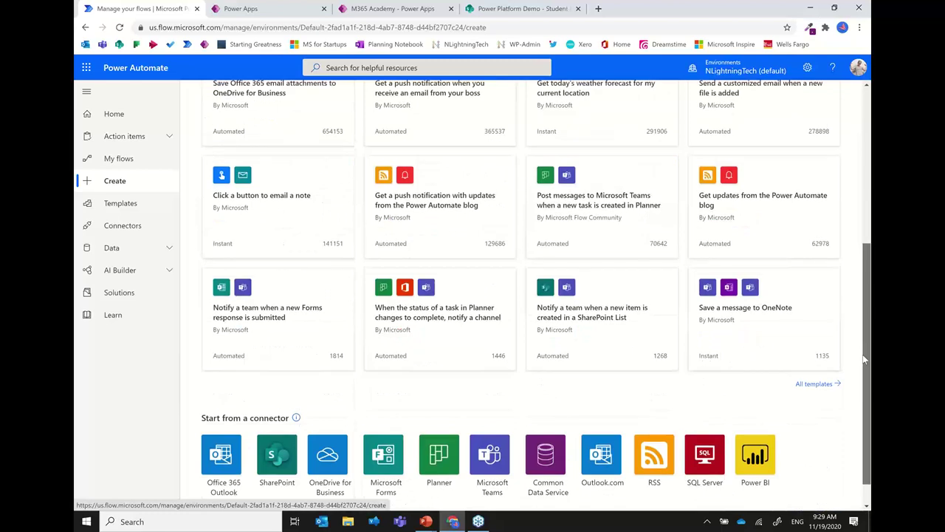
scroll(859, 367, "up", 2)
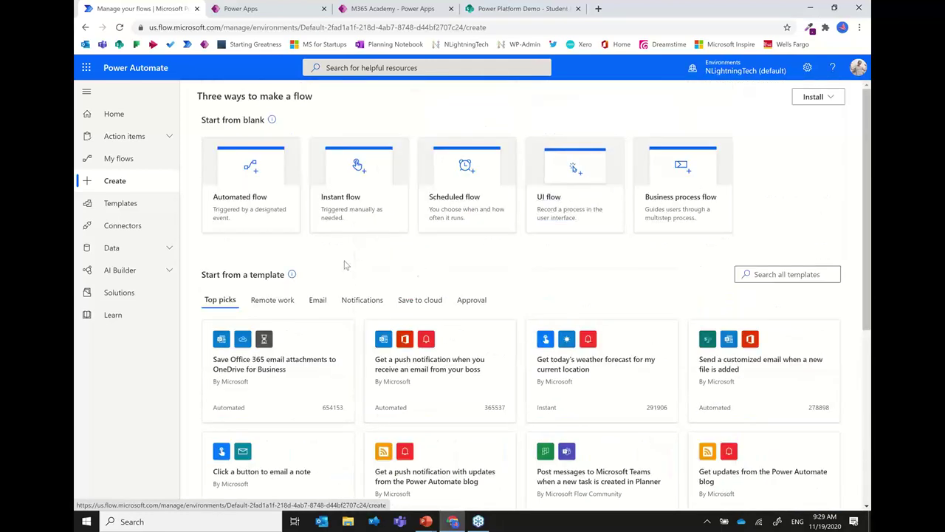
Step: Start an Automated cloud flow and show the info tooltip for Forms' 'When a new response is submitted' trigger
left_click(247, 202)
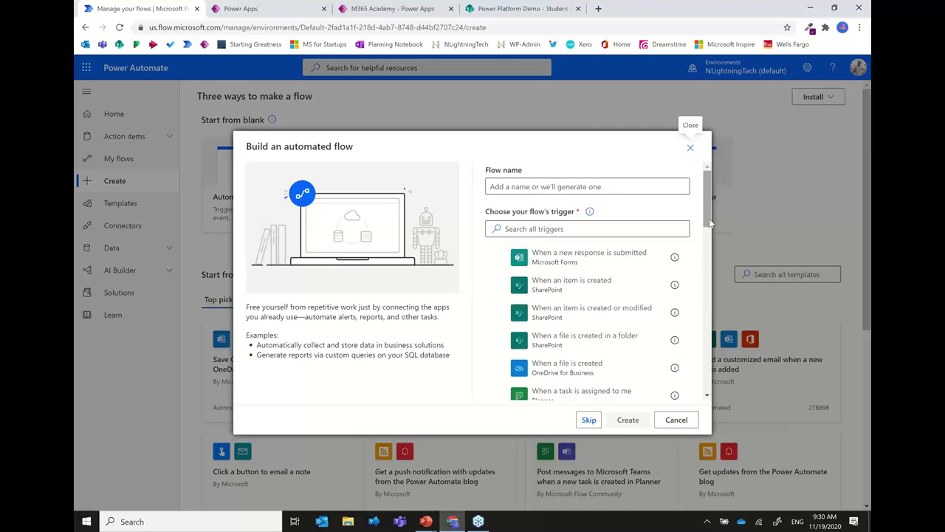
left_click_drag(709, 223, 704, 265)
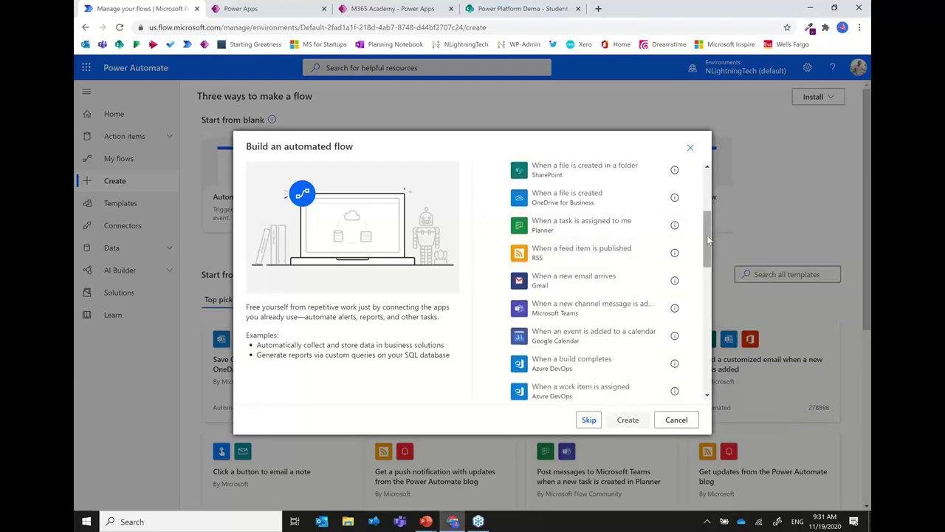
left_click_drag(709, 238, 710, 193)
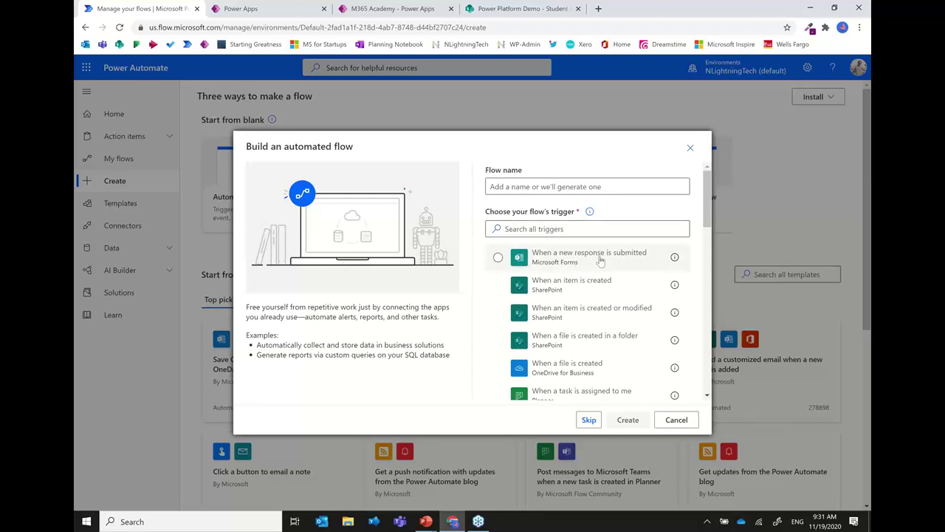
mouse_move(676, 262)
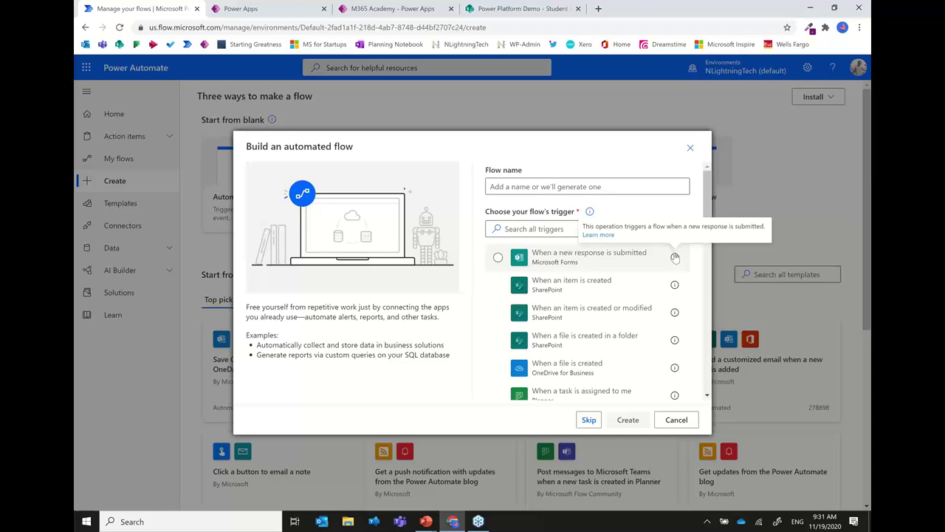
Step: Read the Forms connector docs on the new-response trigger, then return to the Power Automate tab
left_click(605, 235)
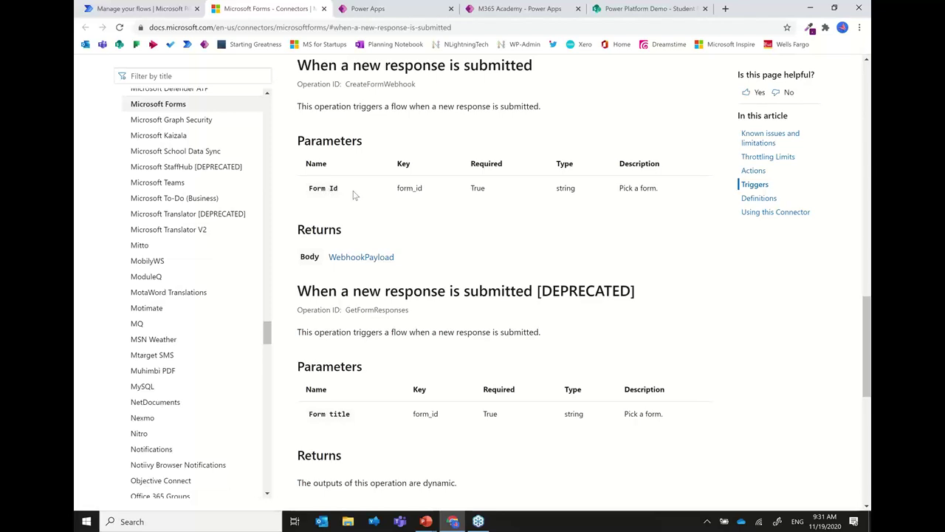
left_click(140, 8)
Step: Select the 'When a new response is submitted' trigger and enter DemoForm as the flow name
left_click(556, 254)
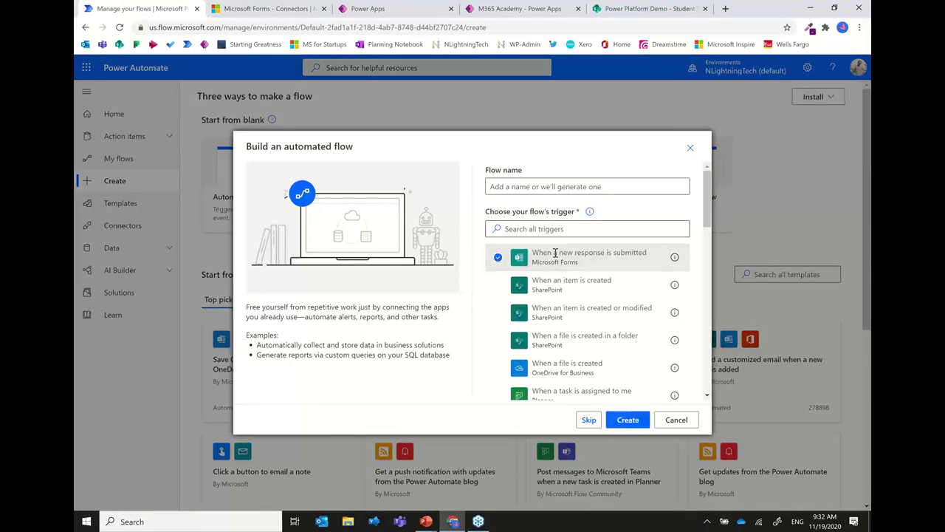
left_click(554, 187)
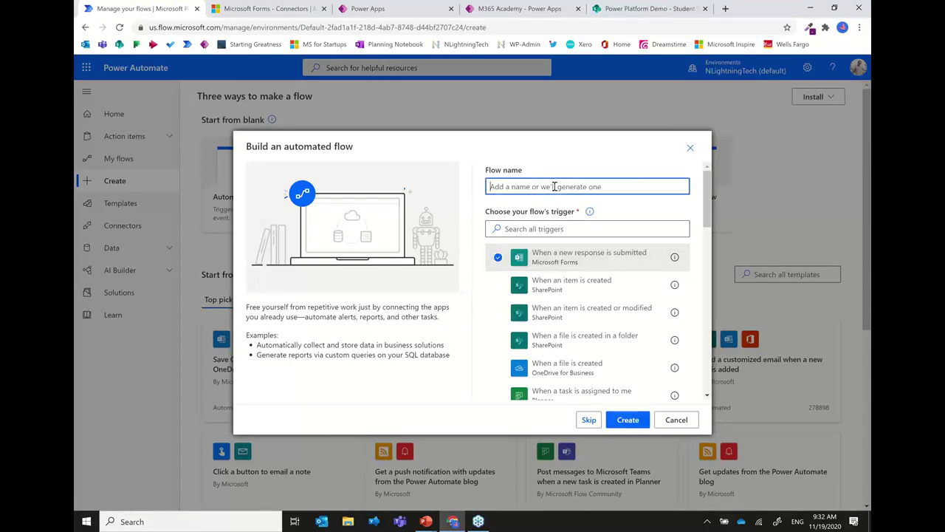
type("DemoForm")
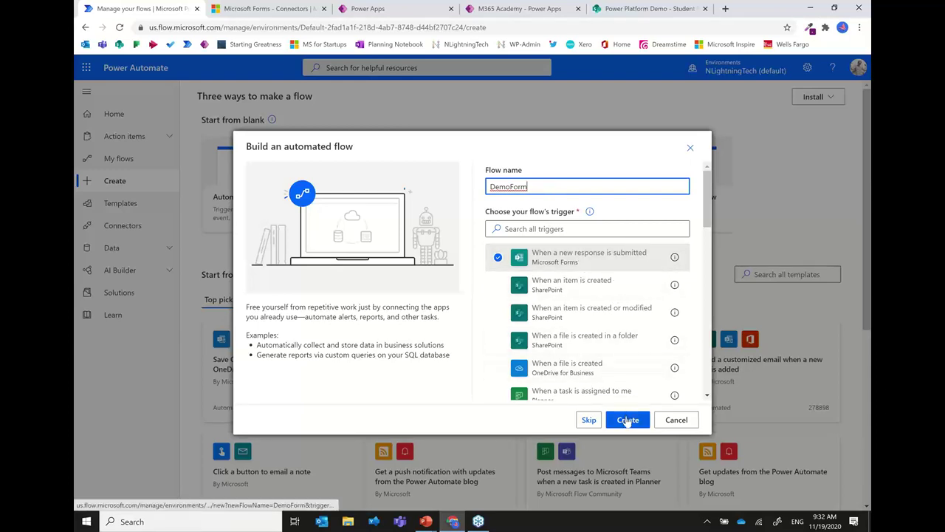
Step: Create the DemoForm flow and set the trigger's Form Id to Demo Survey
left_click(627, 420)
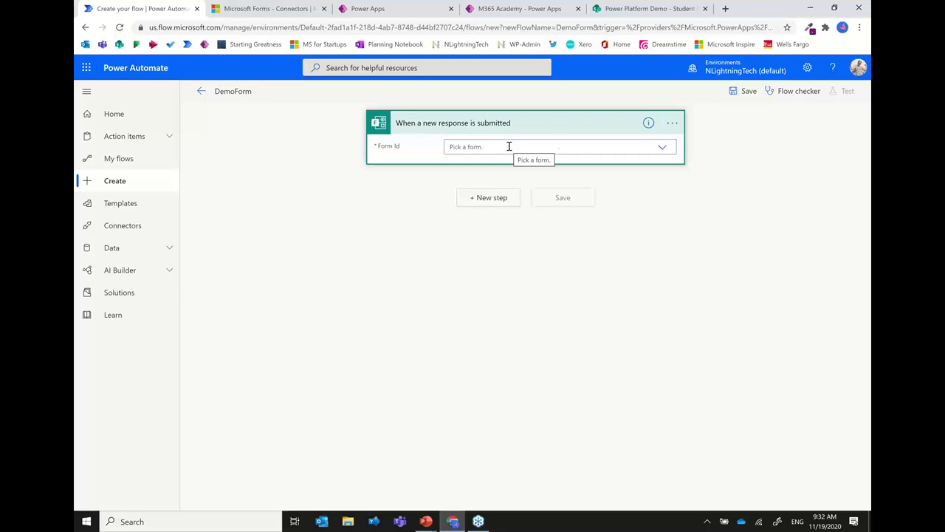
left_click(662, 148)
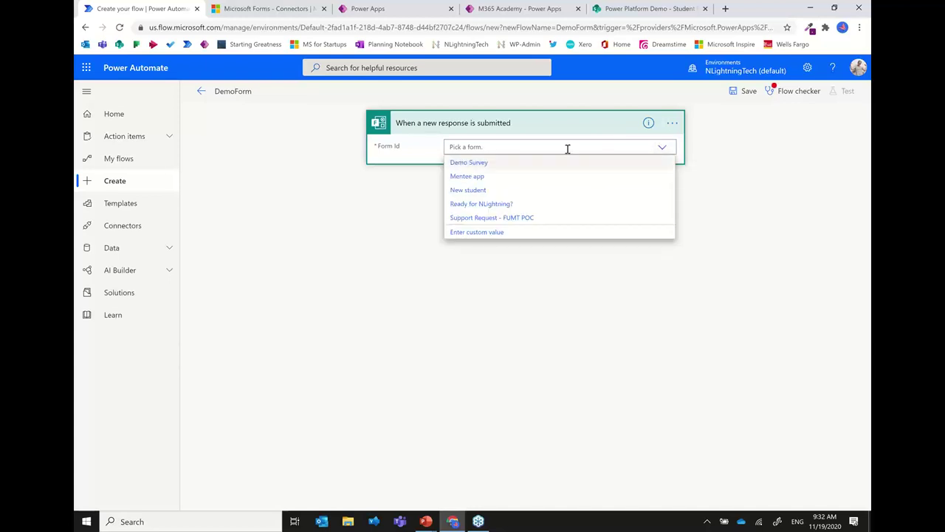
left_click(531, 164)
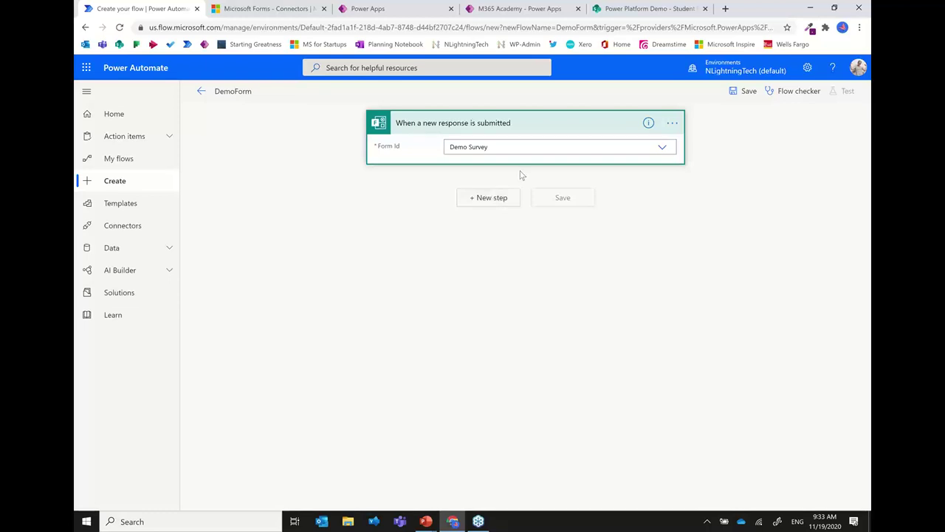
Step: Add a new step by searching 'forms' and choosing Get response details
left_click(487, 198)
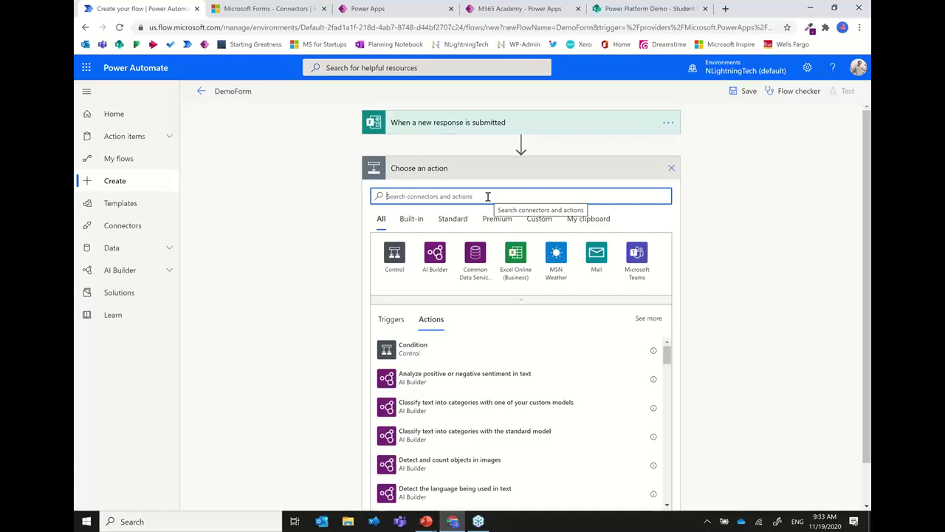
type("forms")
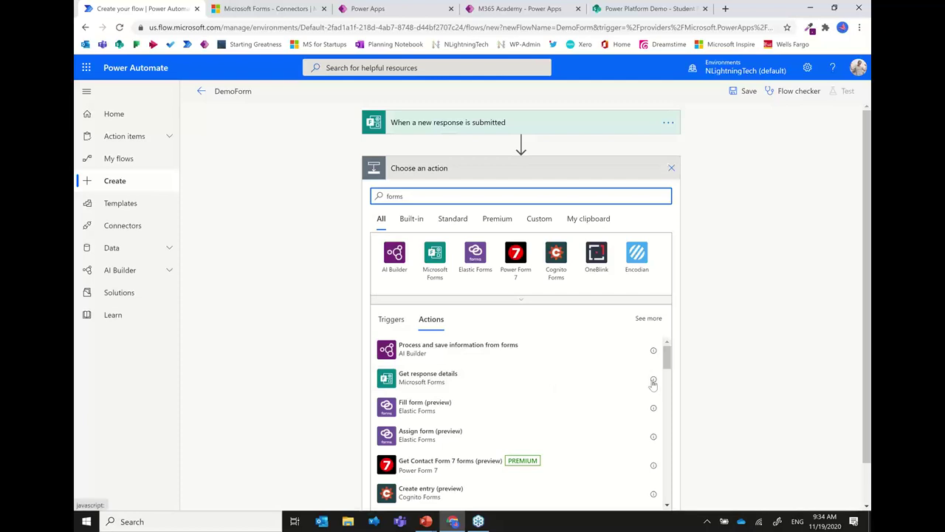
left_click(471, 381)
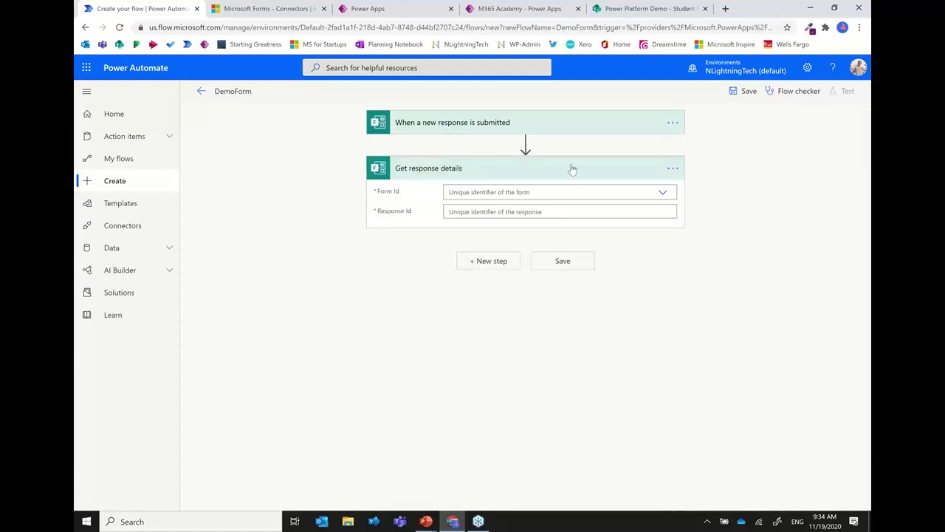
Step: Set Get response details' Form Id to Demo Survey and Response Id to the trigger's Response Id token
left_click(663, 193)
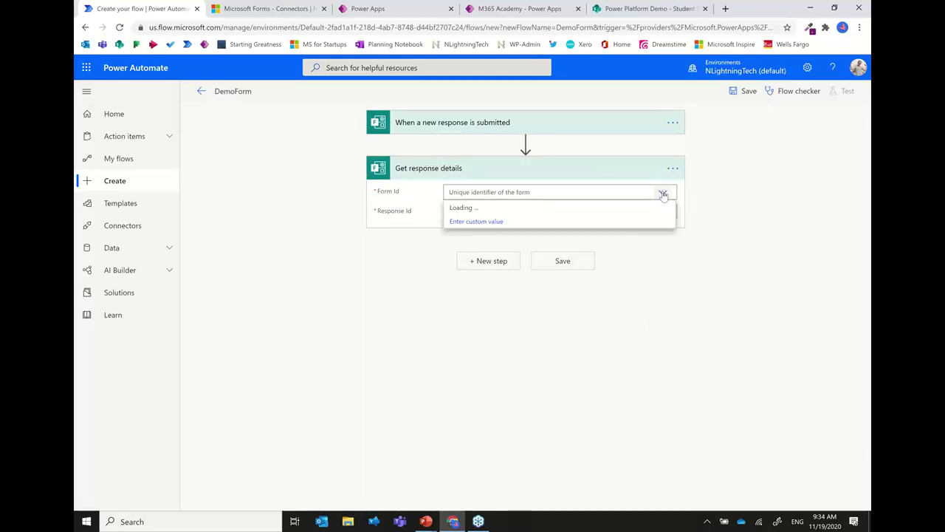
left_click(605, 206)
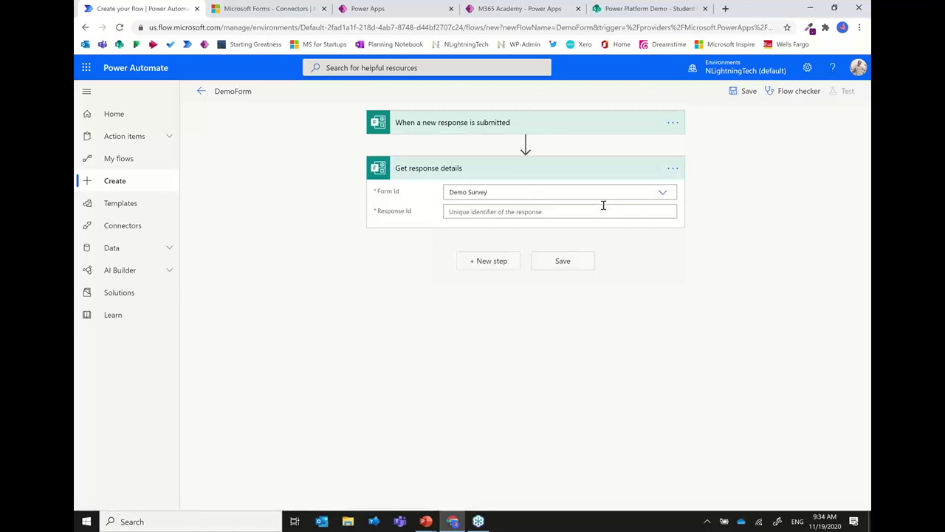
left_click(499, 213)
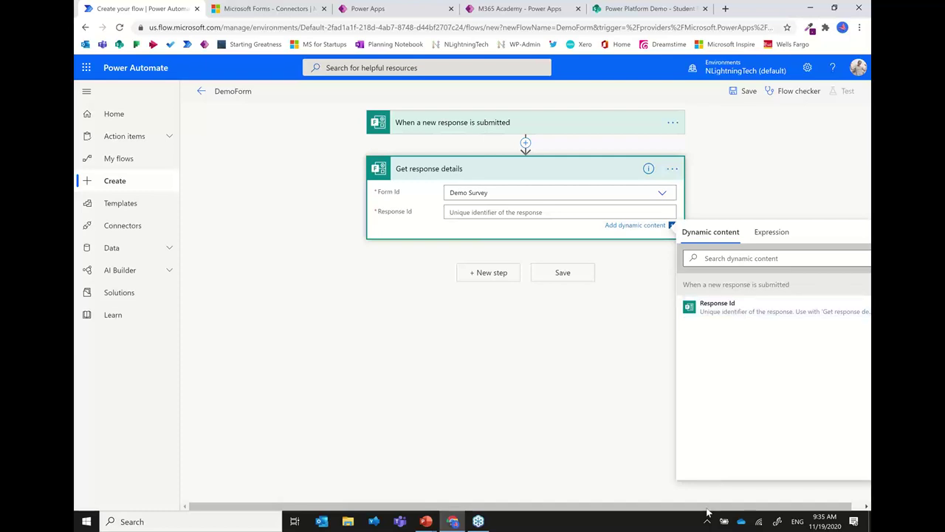
left_click_drag(755, 508, 761, 508)
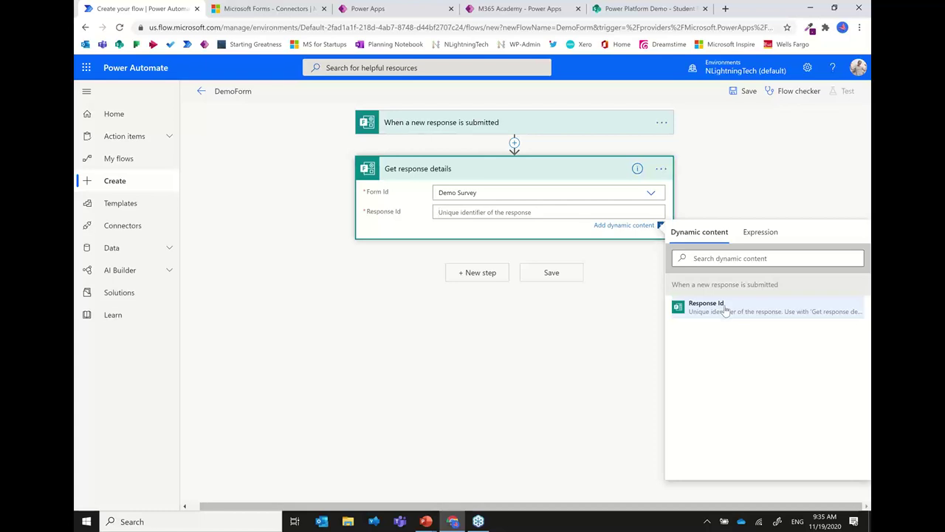
left_click(726, 308)
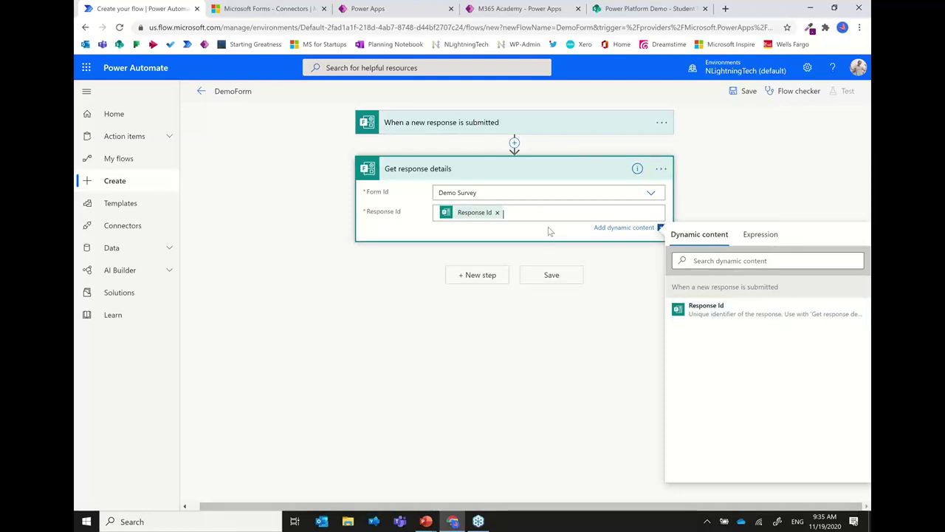
Step: Add a new step by searching 'sharepoint' and choosing the Create item action
left_click(477, 276)
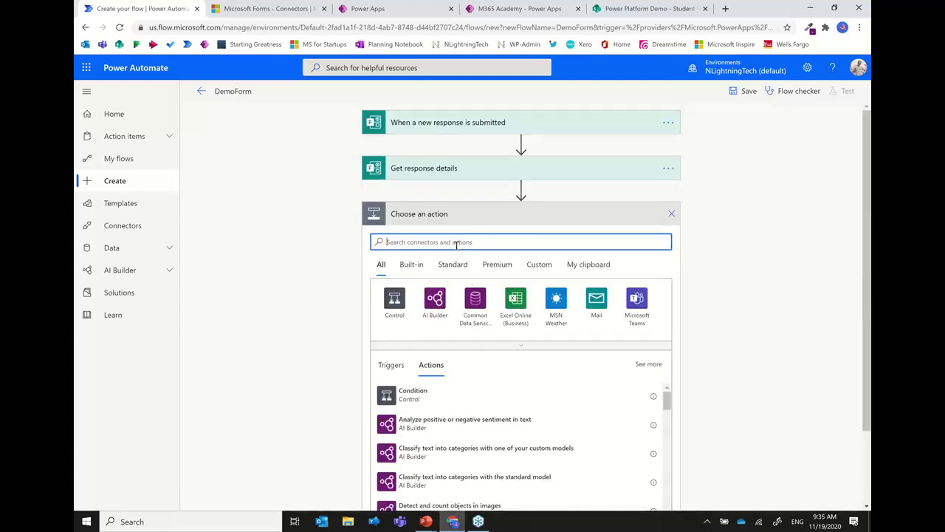
type("s")
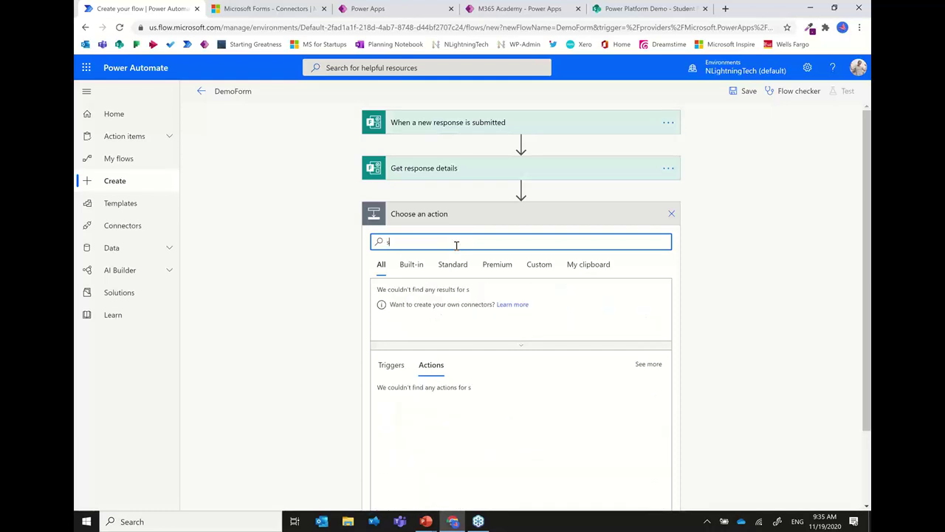
type("harepoint")
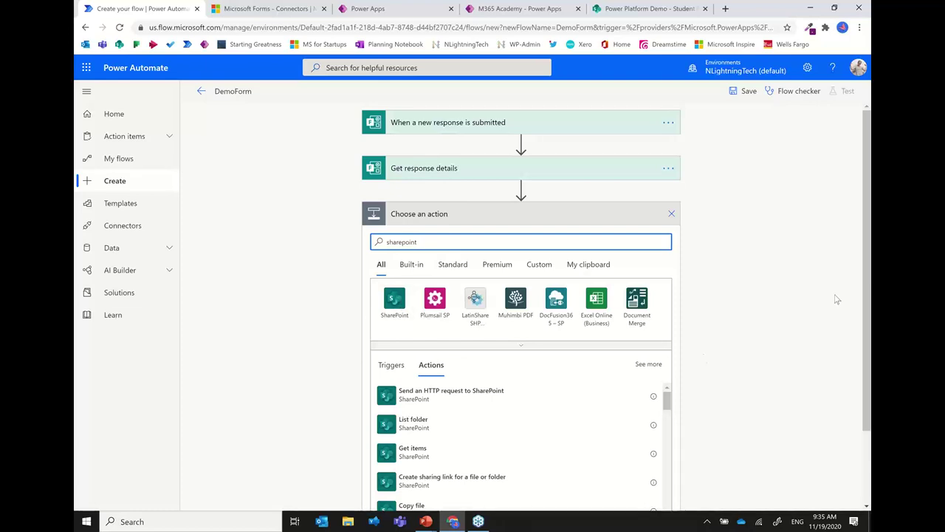
left_click_drag(866, 301, 866, 304)
scroll(867, 305, "down", 2)
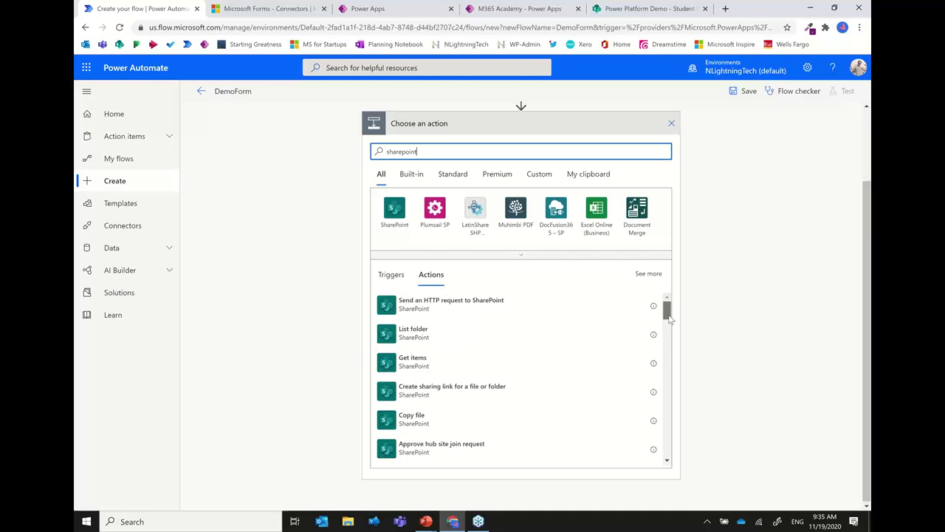
left_click_drag(669, 318, 668, 332)
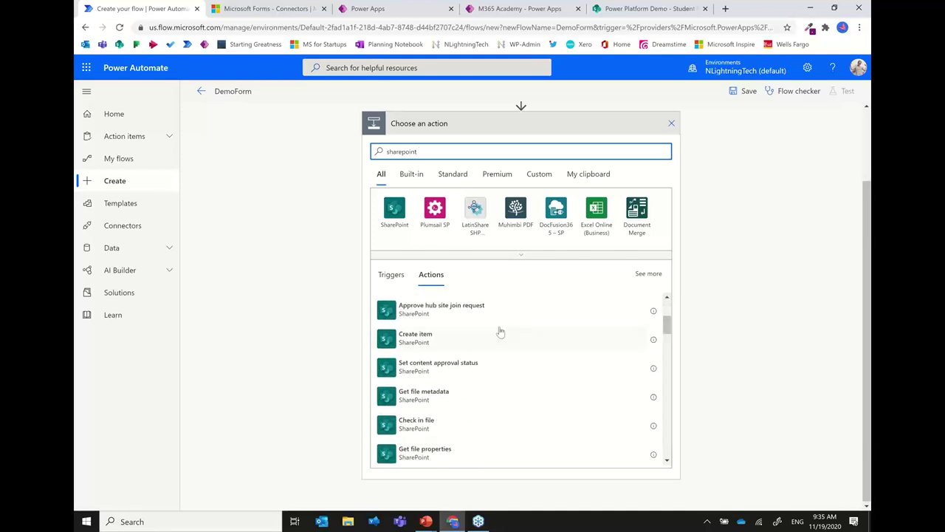
left_click(425, 343)
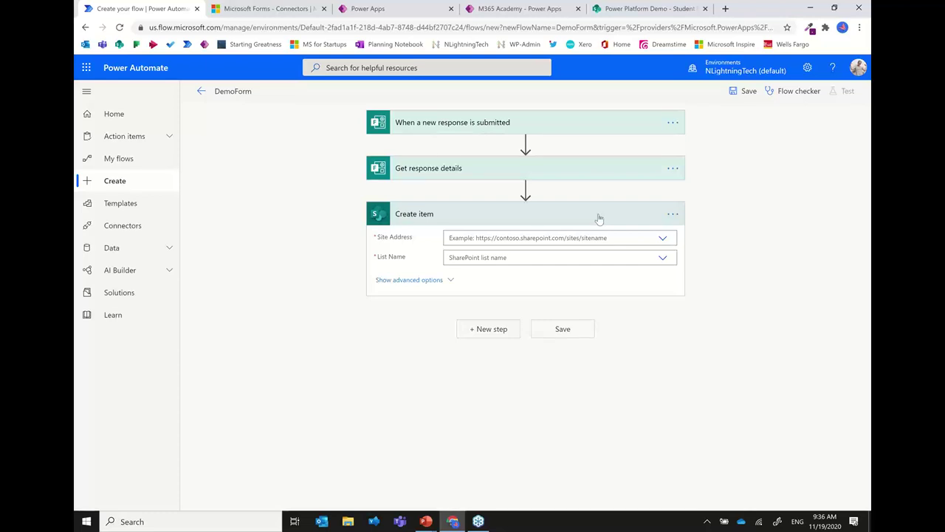
Step: Point Create item at the NLightning Demo site and its Ice Cream Survey list
left_click(664, 239)
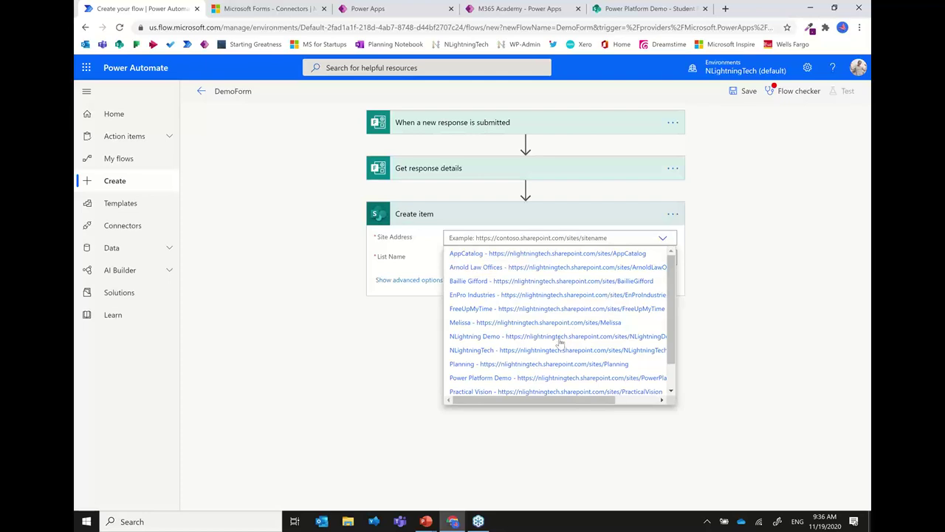
left_click(559, 337)
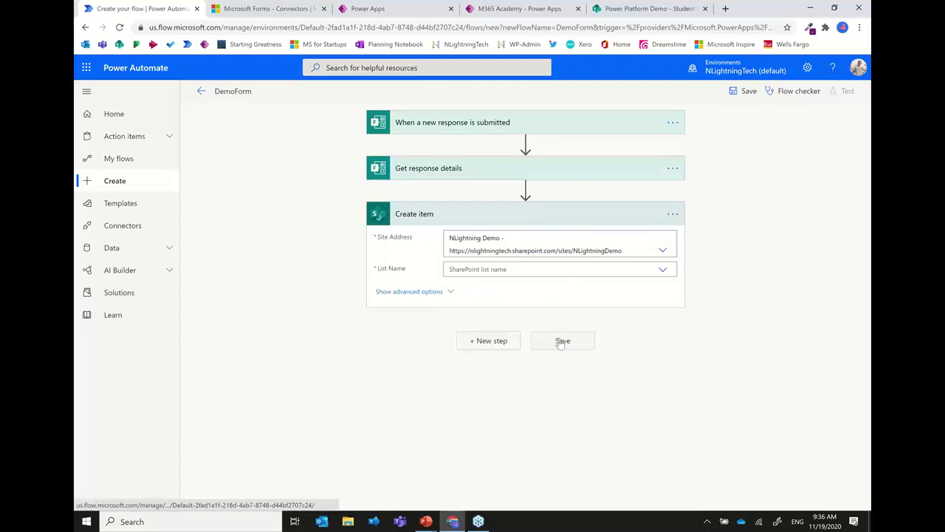
left_click(663, 271)
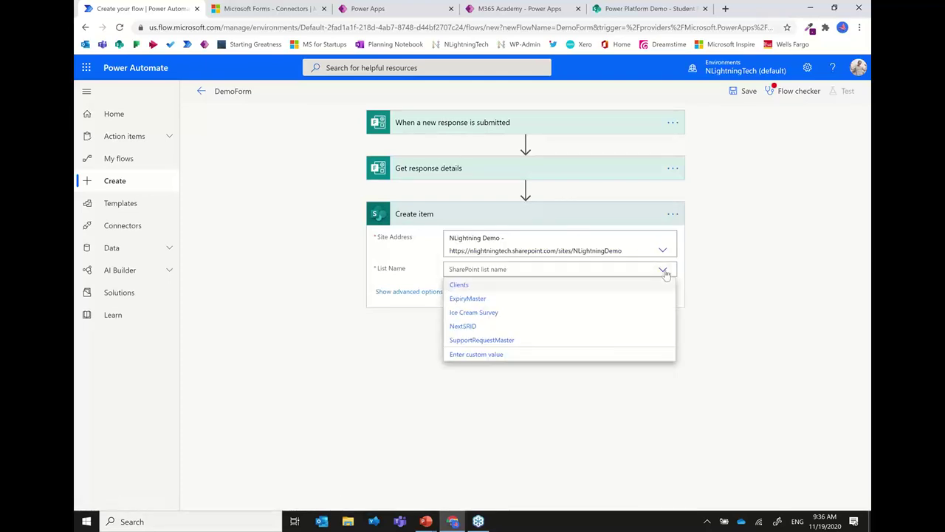
left_click(536, 314)
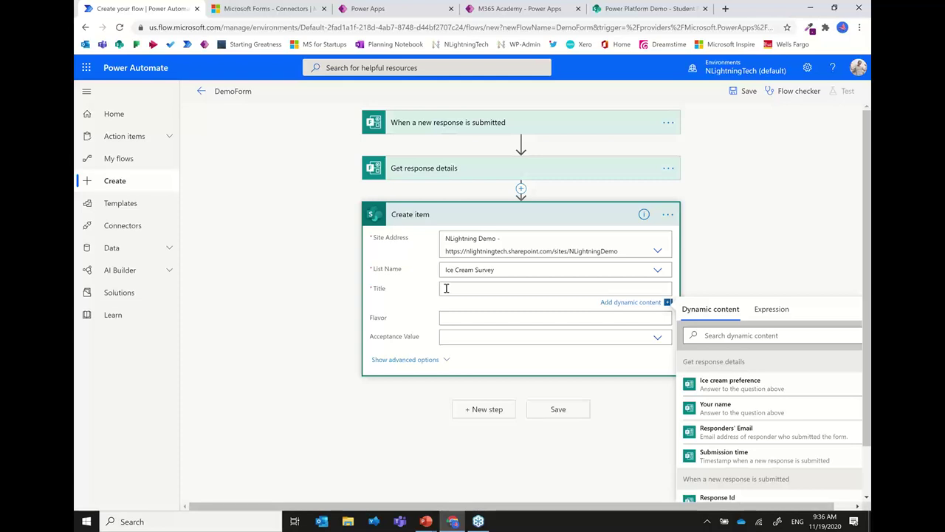
Step: Fill Create item: Title with 'Your name', Flavor with 'Ice cream preference', Acceptance Value Accept
left_click(757, 413)
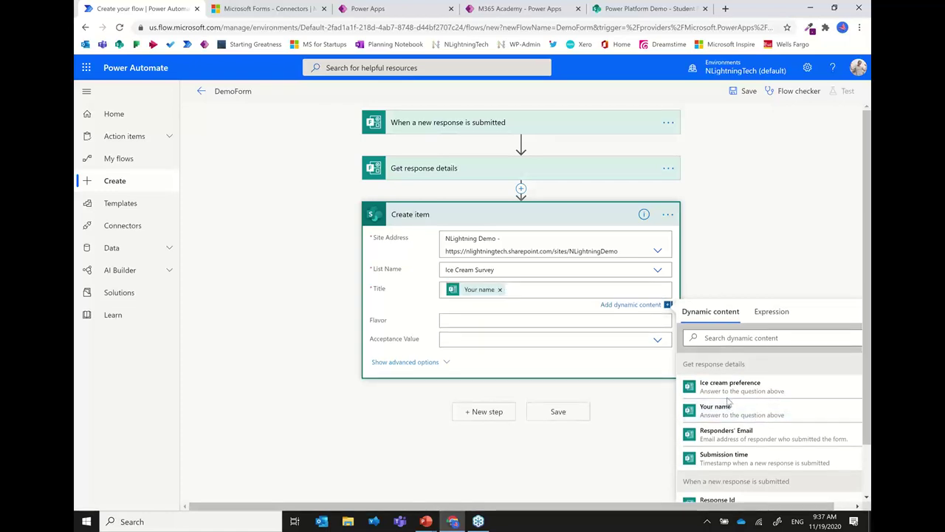
left_click(520, 321)
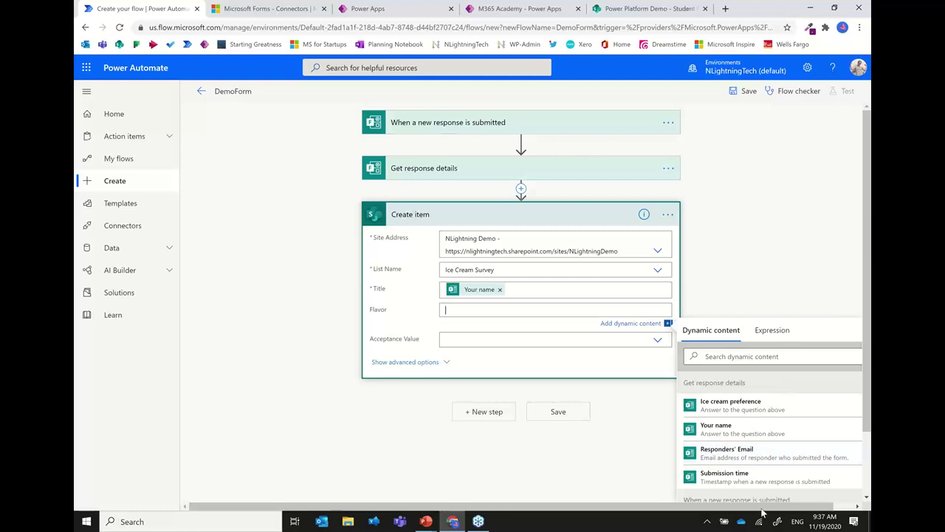
left_click_drag(762, 507, 782, 507)
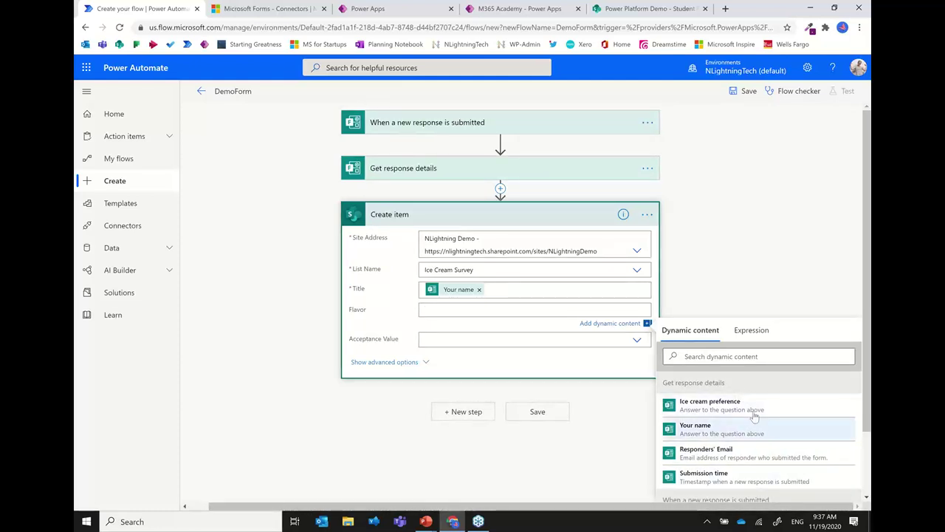
scroll(868, 402, "down", 1)
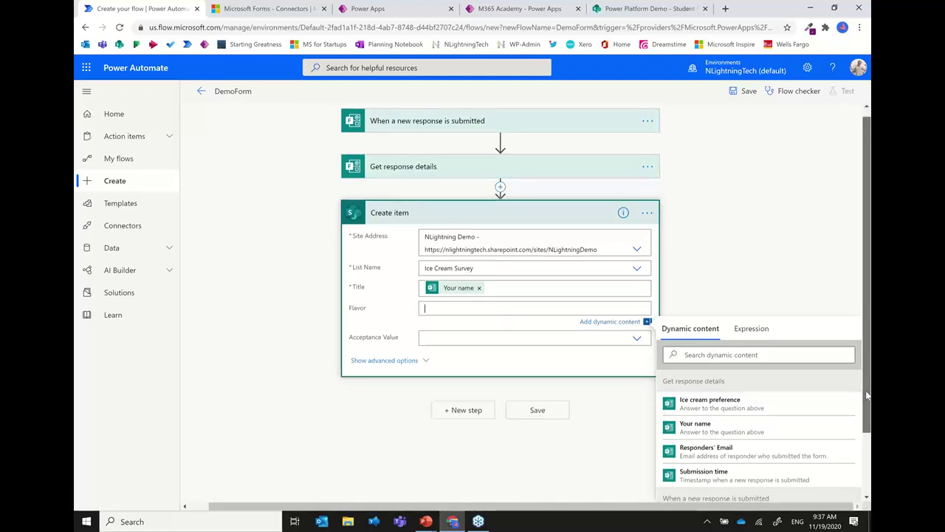
scroll(868, 403, "down", 2)
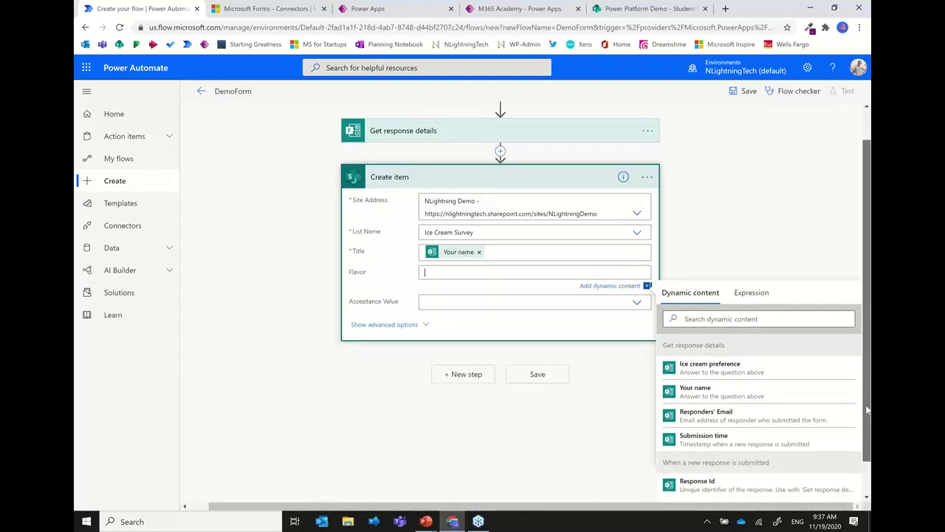
left_click(748, 368)
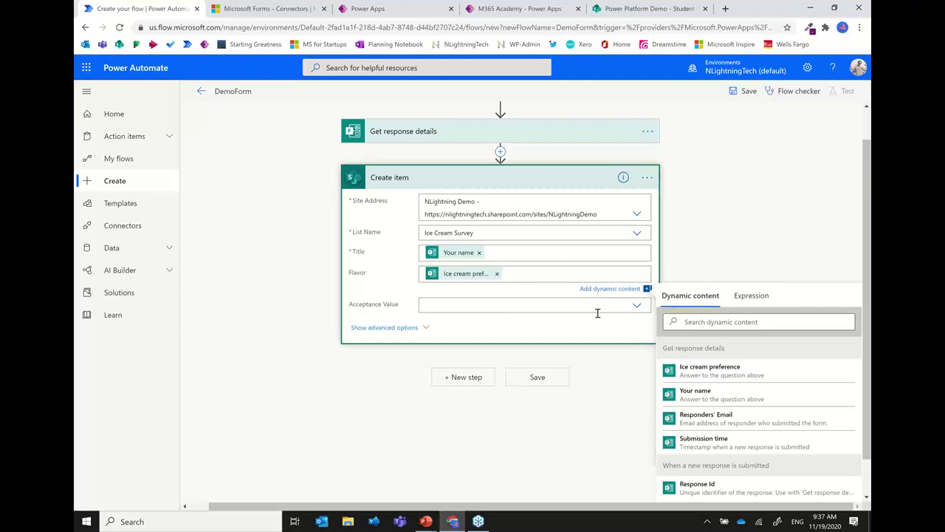
left_click(635, 307)
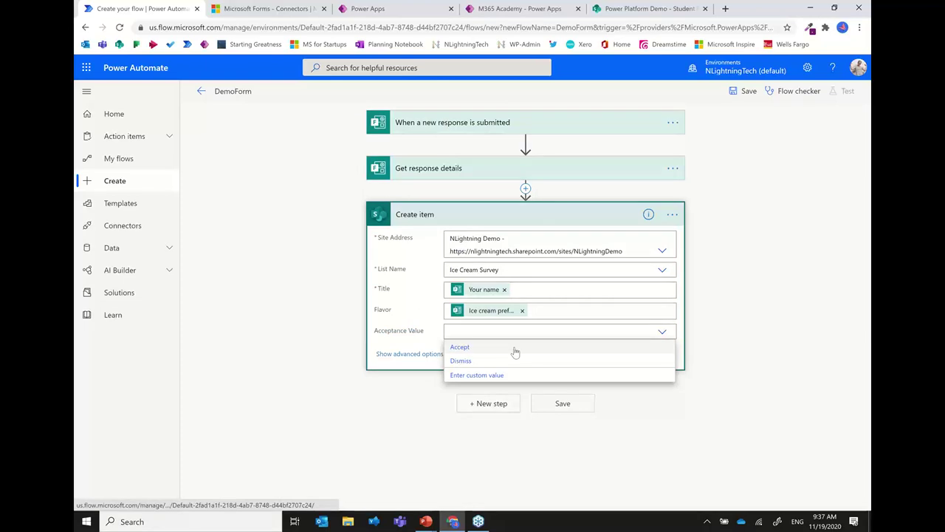
left_click(460, 347)
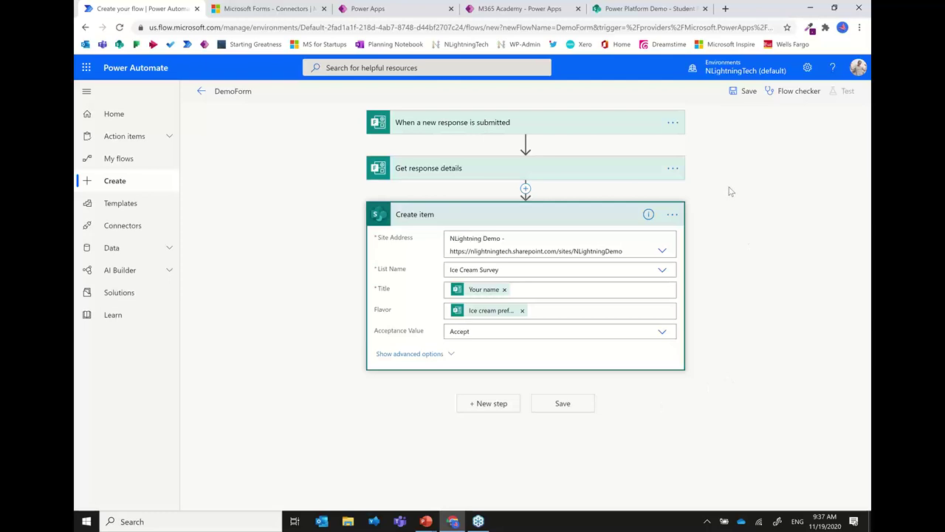
Step: Insert a Control Condition action directly after the Create item action
left_click(488, 404)
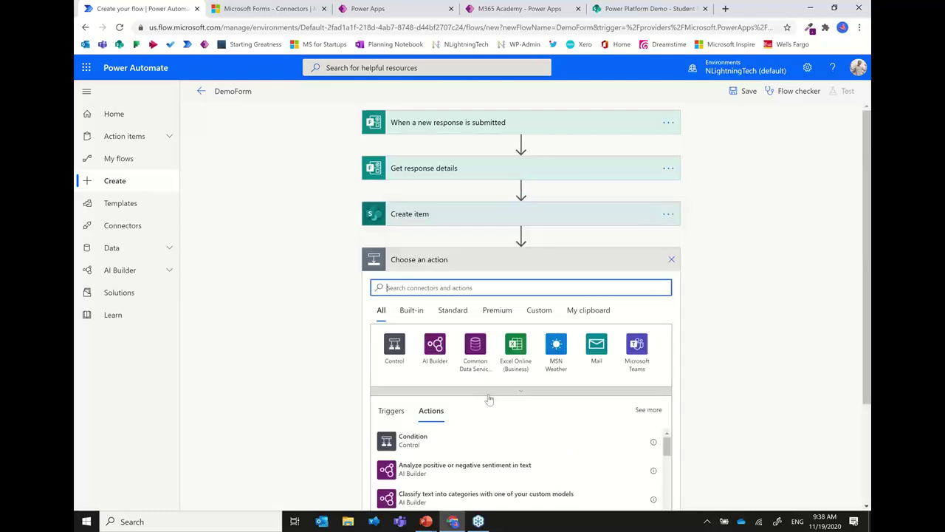
left_click(396, 353)
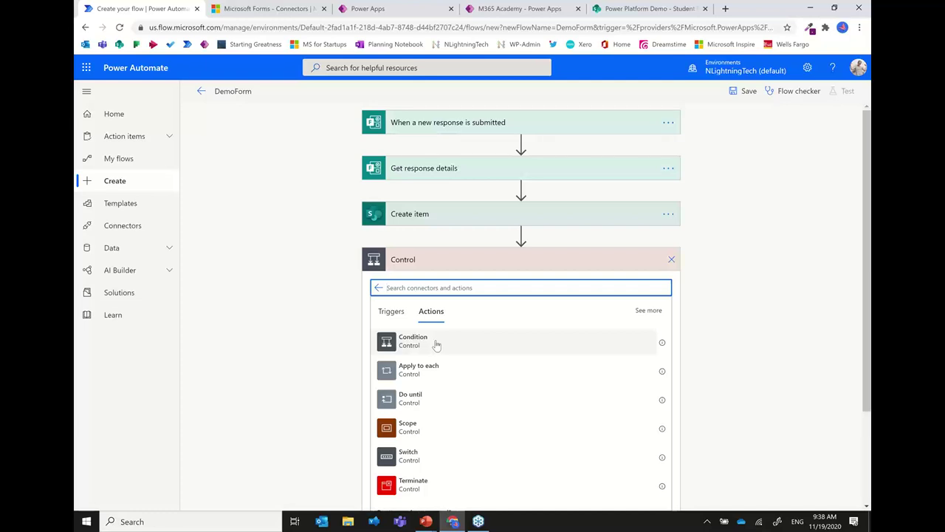
left_click(437, 345)
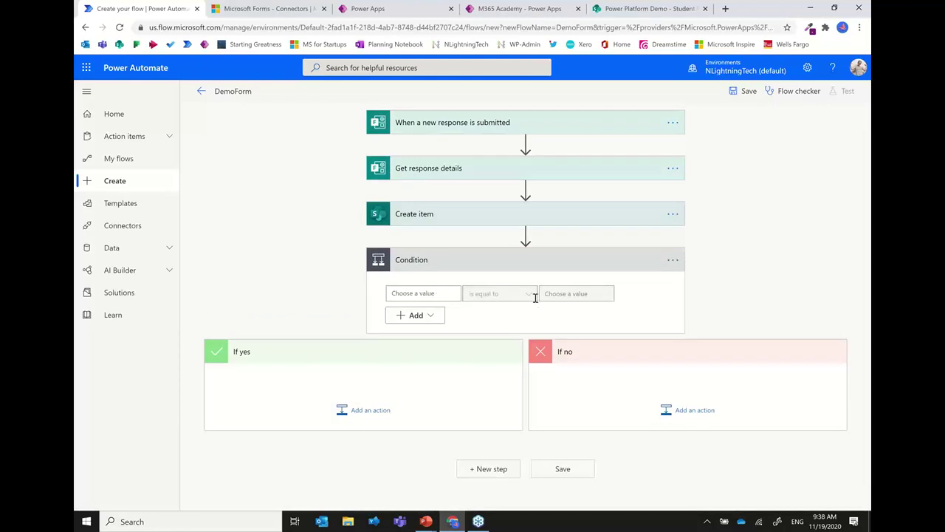
Step: Set the condition to 'Flavor is equal to', then choose Delete on the Condition step
left_click(434, 293)
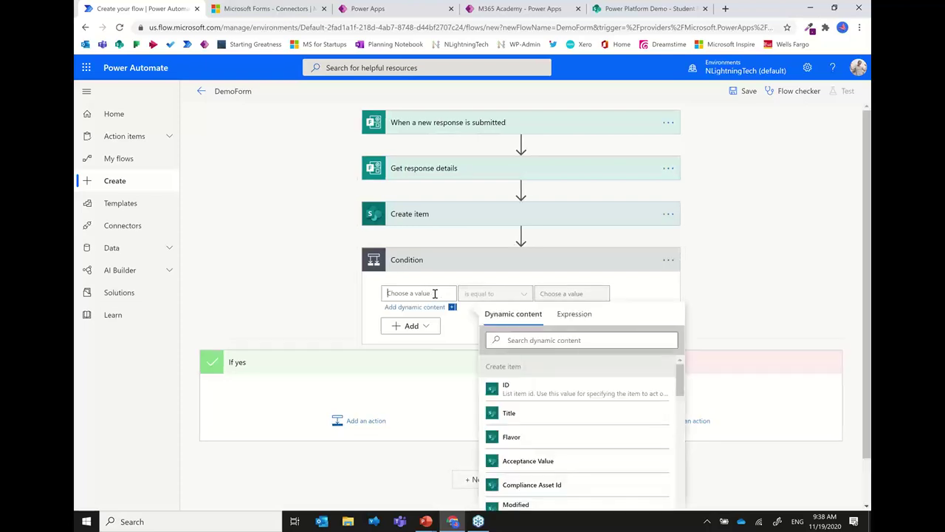
left_click(533, 436)
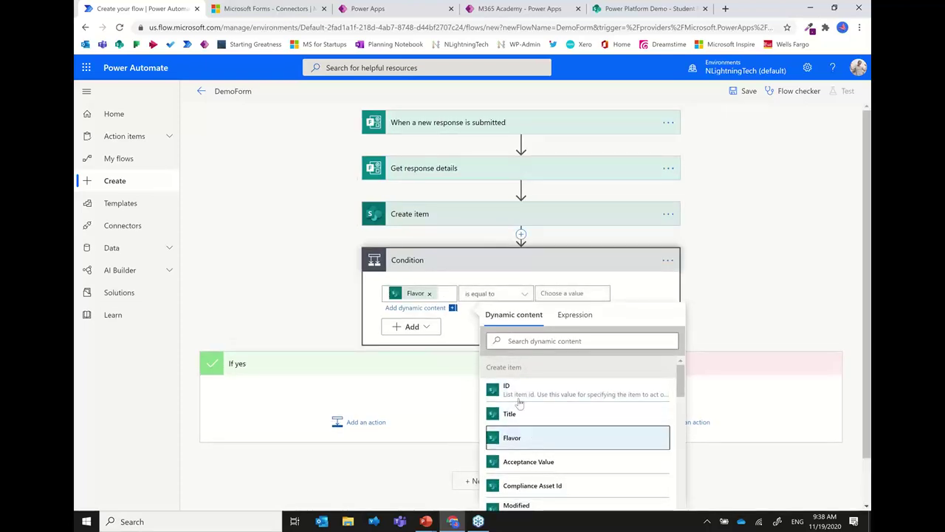
left_click(524, 295)
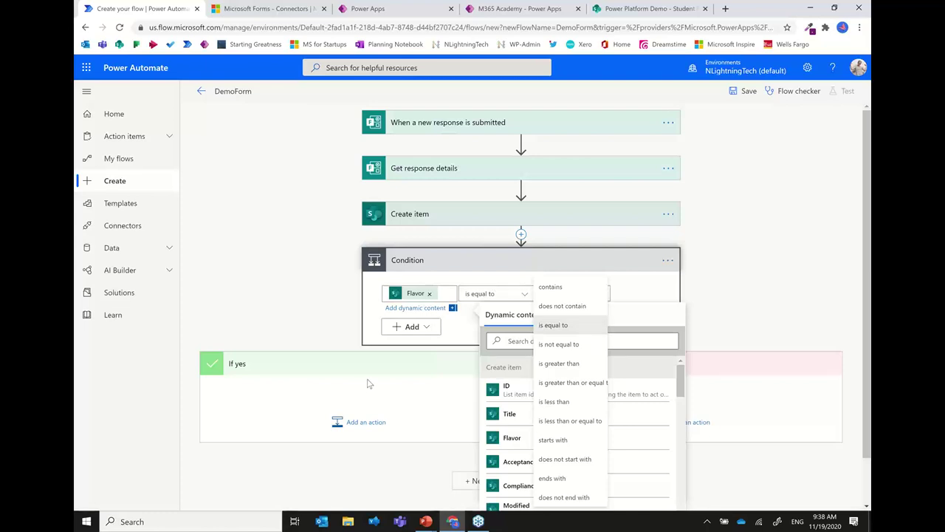
left_click(460, 332)
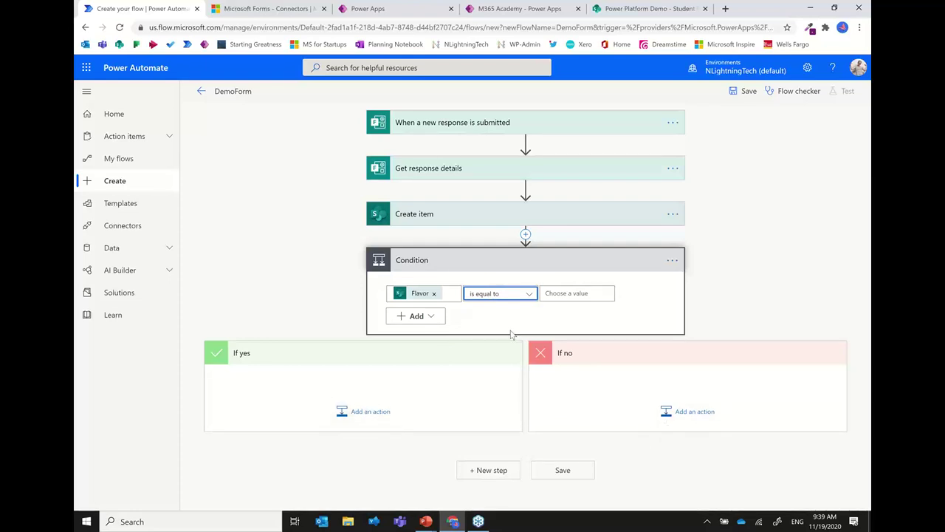
left_click(674, 261)
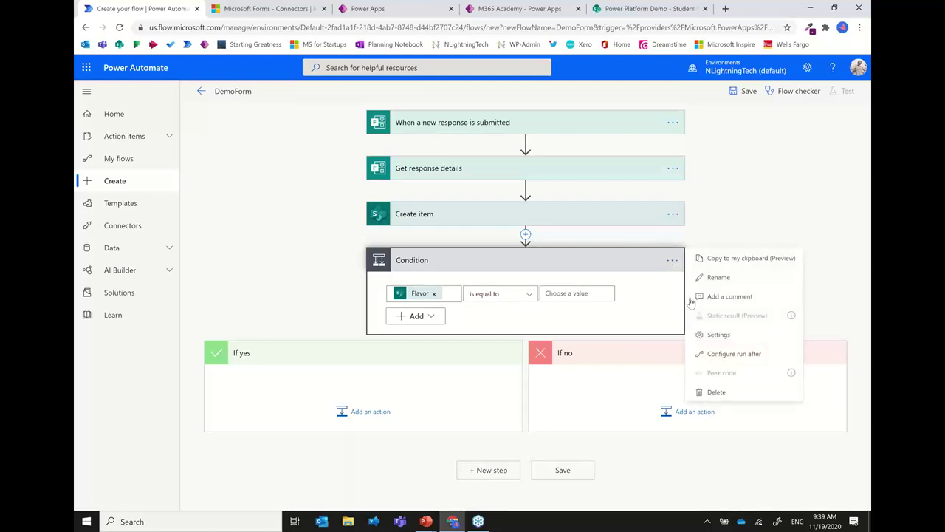
left_click(714, 397)
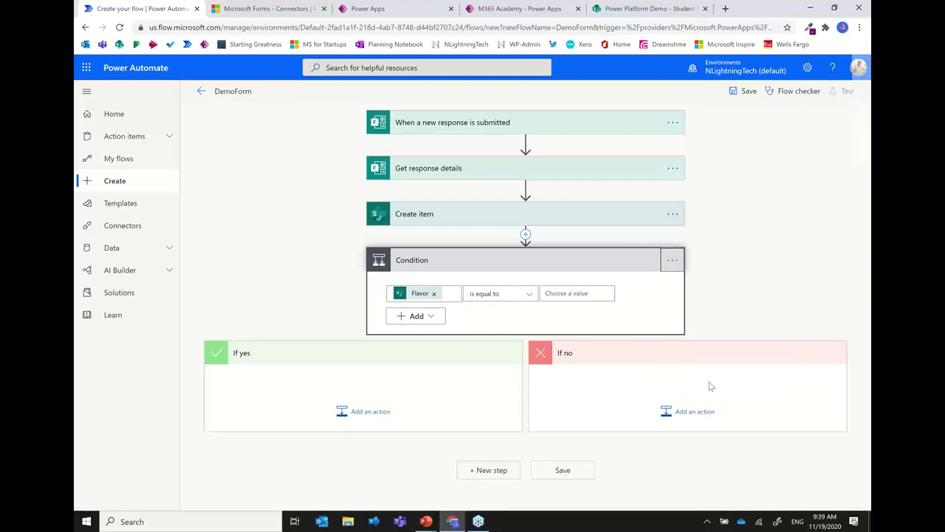
Step: Confirm the Condition deletion, save the DemoForm flow, and cancel the started test
left_click(480, 306)
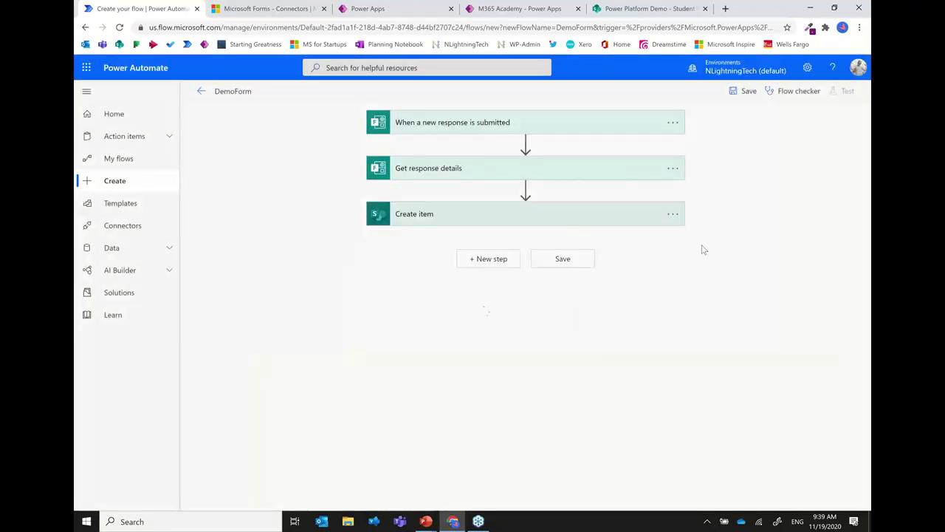
left_click(743, 91)
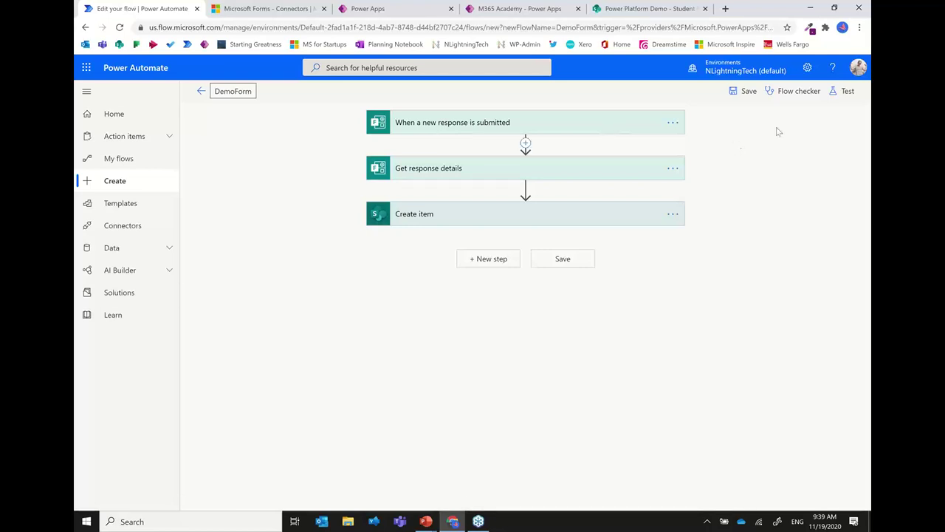
left_click(837, 97)
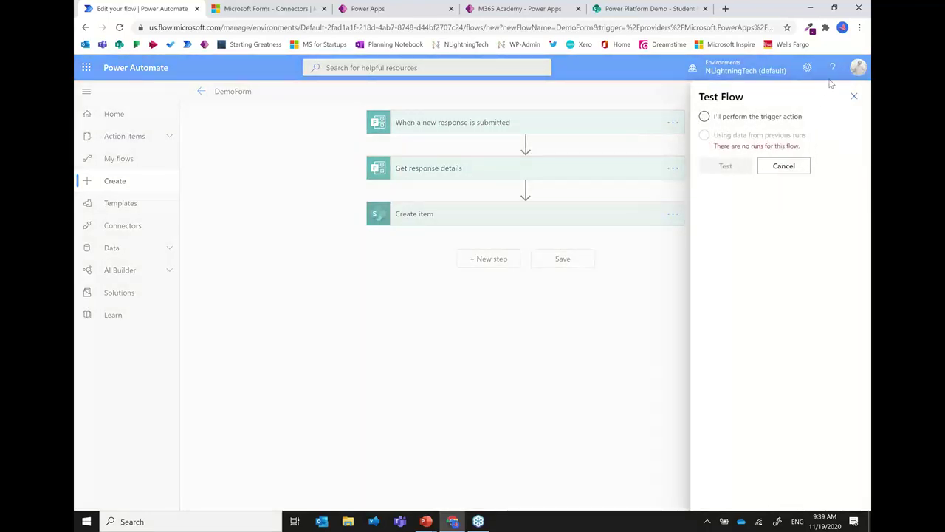
left_click(792, 166)
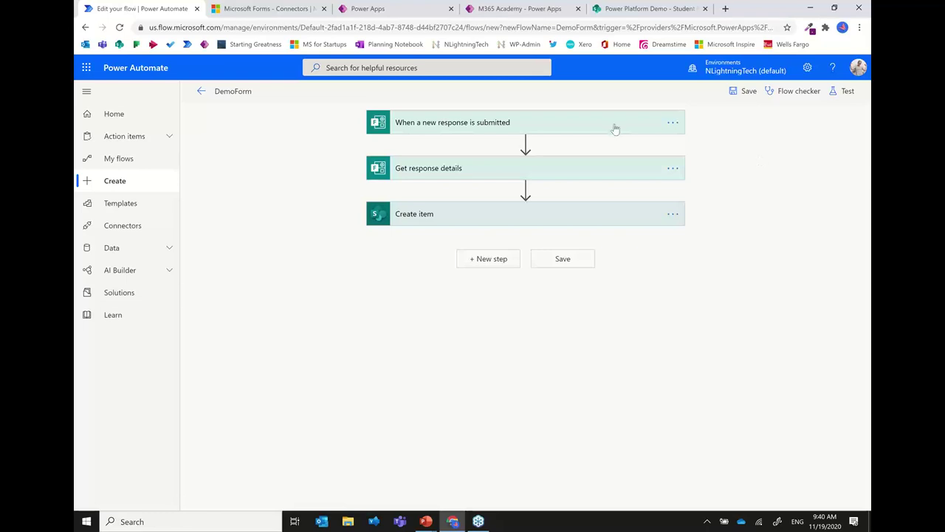
Step: Go to My flows, then switch to the M365 Academy Classes app
left_click(119, 159)
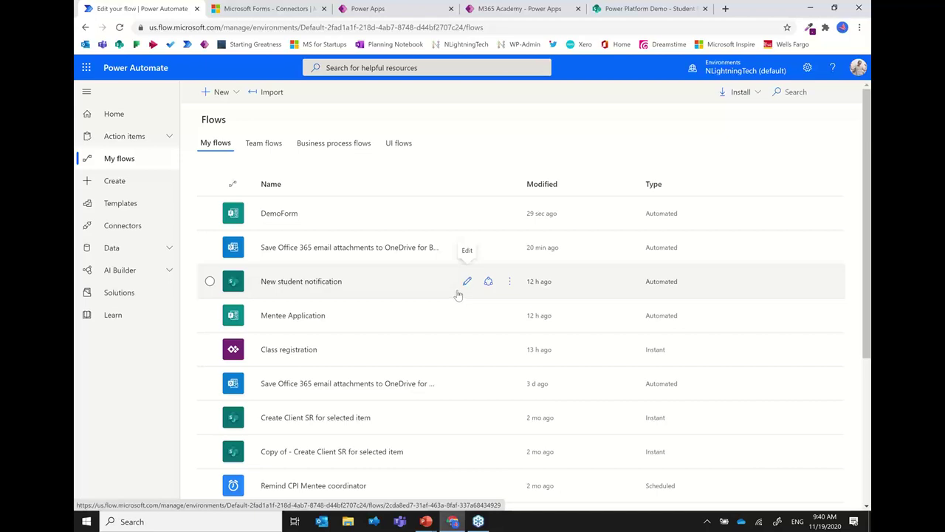
left_click(526, 9)
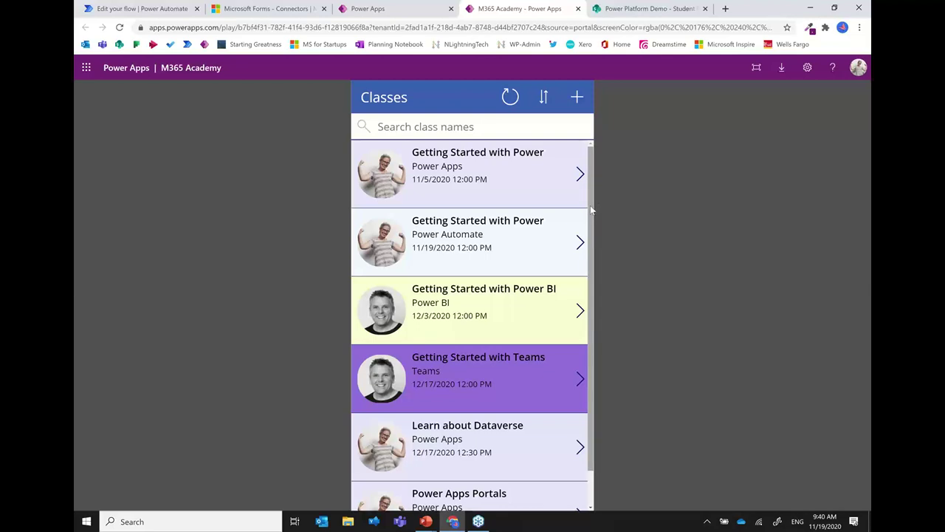
Step: Open 'Getting Started with Power Automate' (11/19/2020 12:00 PM) and register for it
left_click_drag(591, 210, 594, 231)
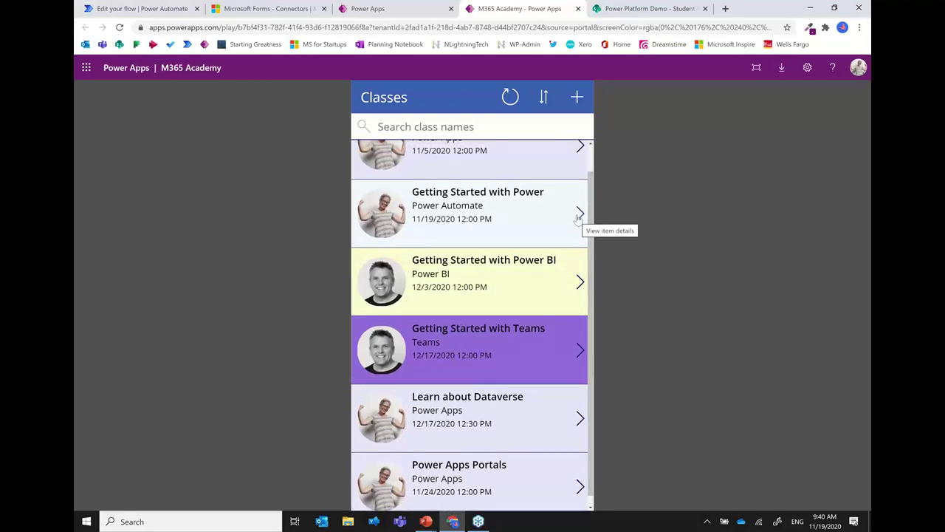
left_click(579, 214)
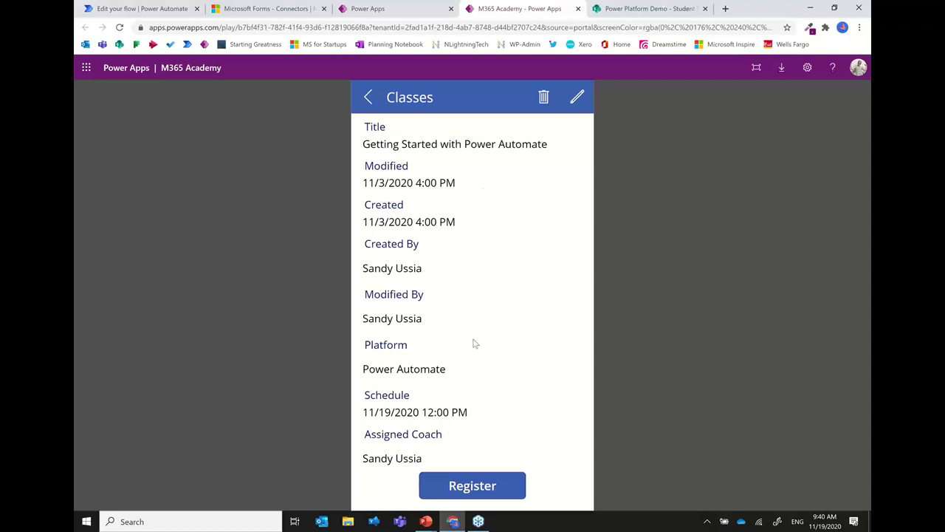
left_click(481, 488)
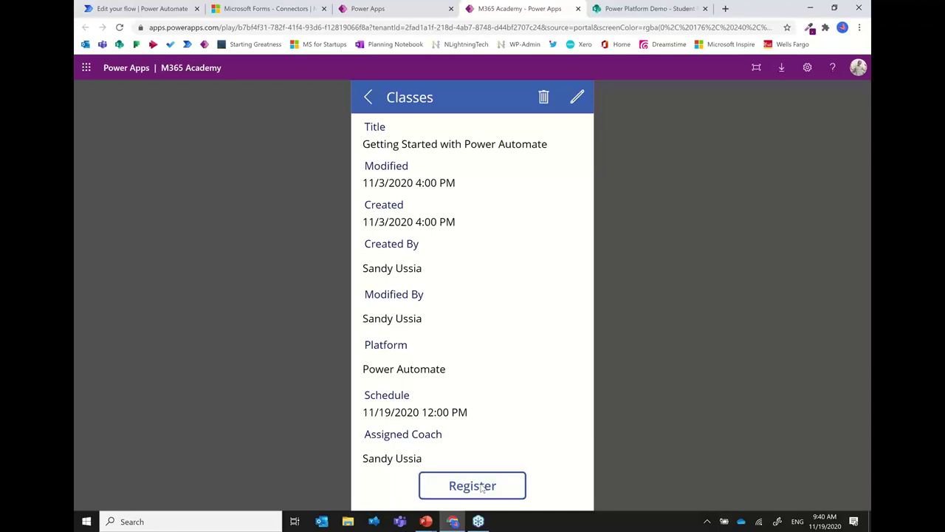
Step: Back in My flows, open the Class registration flow in edit mode
left_click(142, 9)
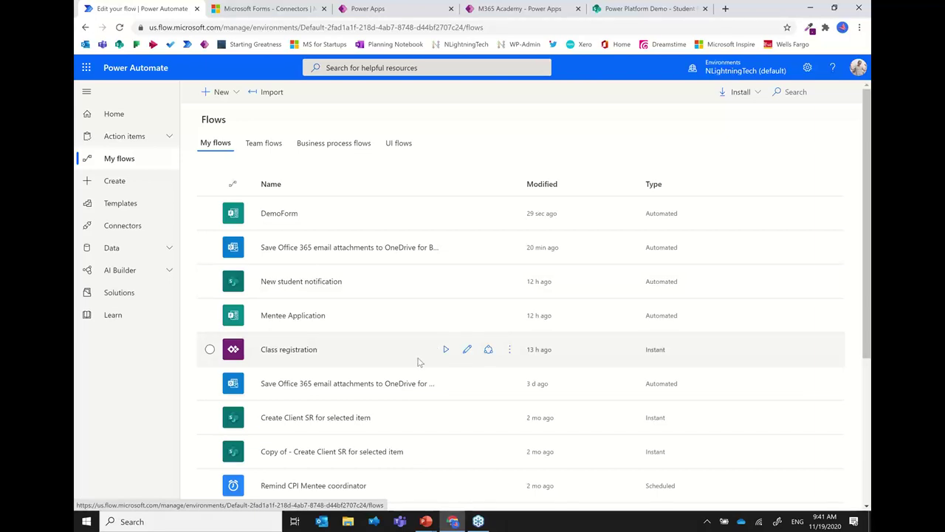
left_click(468, 351)
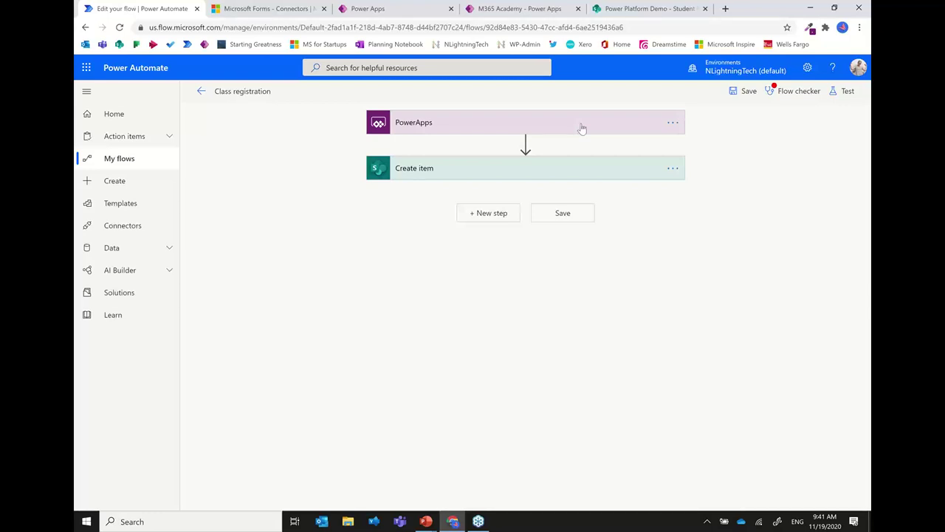
Step: Expand Create item, run Flow checker (0 errors, 1 warning), and close its results
left_click(600, 174)
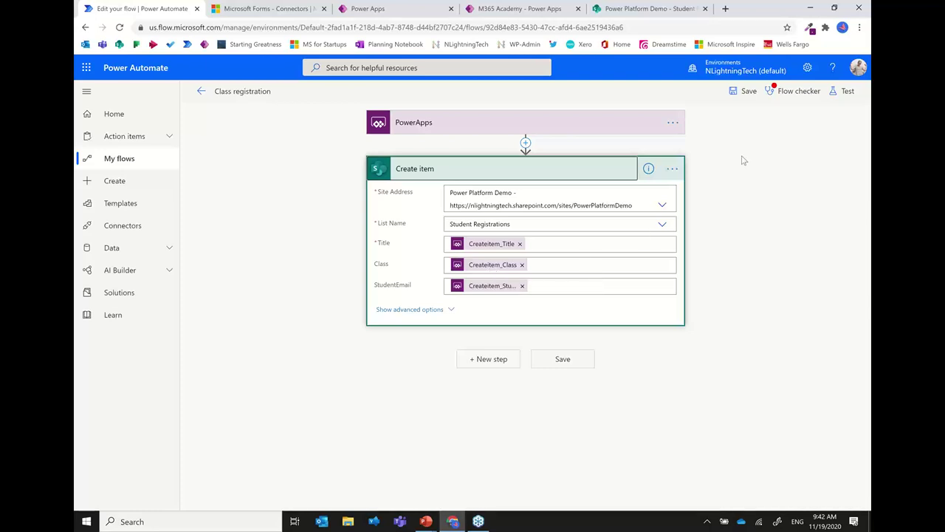
left_click(788, 93)
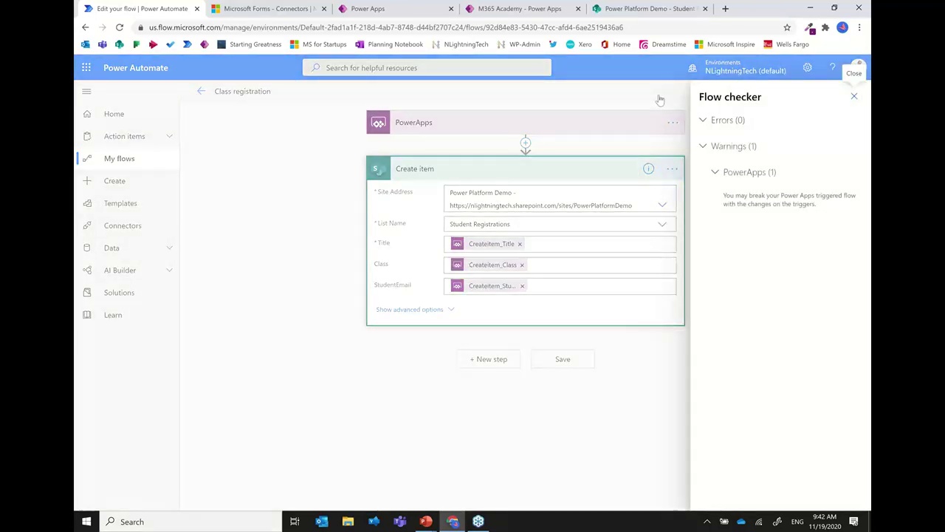
left_click(661, 99)
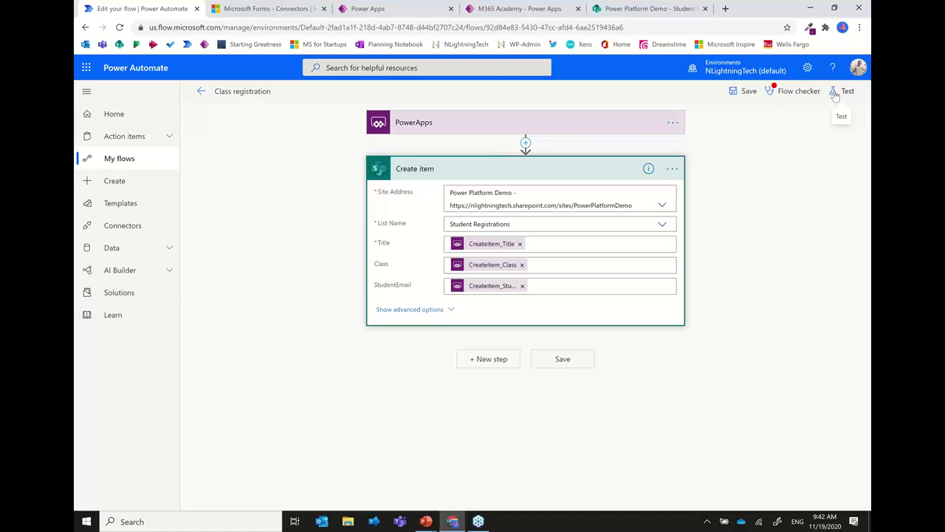
Step: Start a flow test set to use data from previous runs
left_click(836, 93)
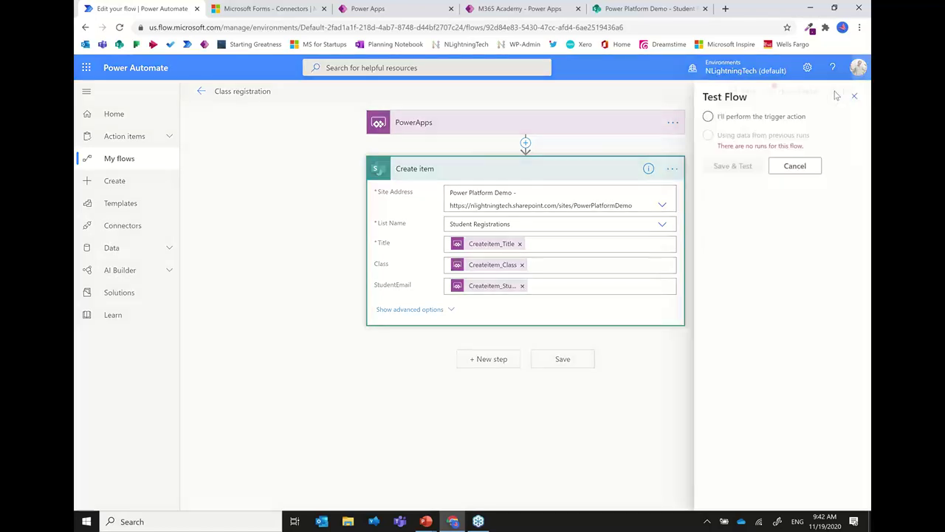
left_click(705, 136)
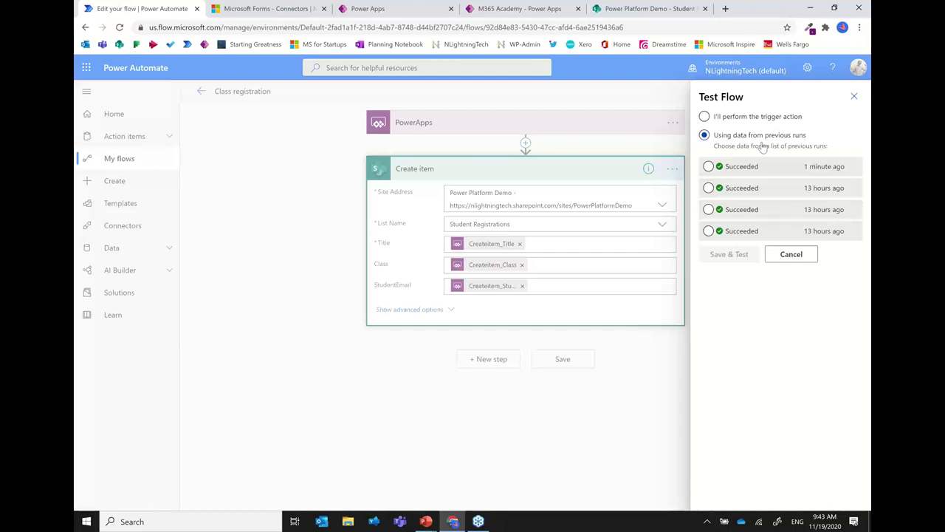
Step: Select the run from 2 minutes ago and Save & Test the Class registration flow
left_click(739, 169)
left_click(747, 212)
left_click(709, 167)
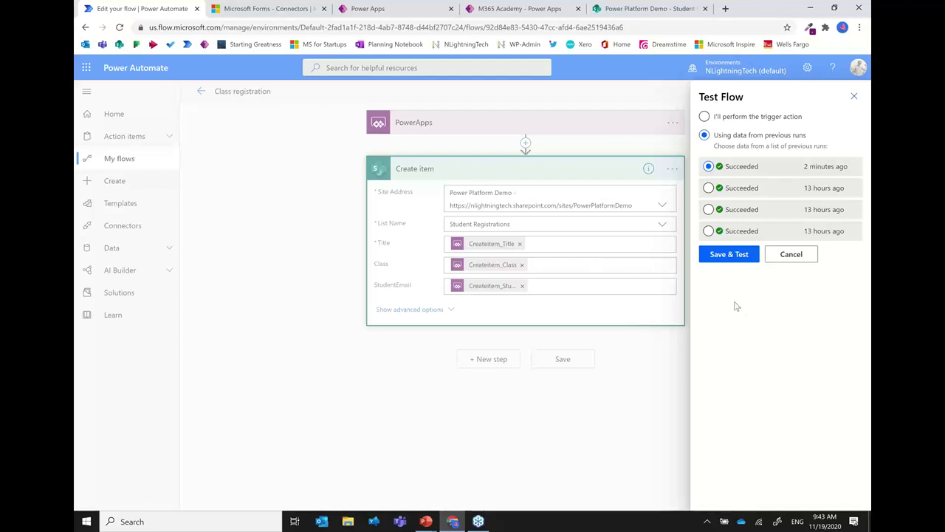
left_click(740, 260)
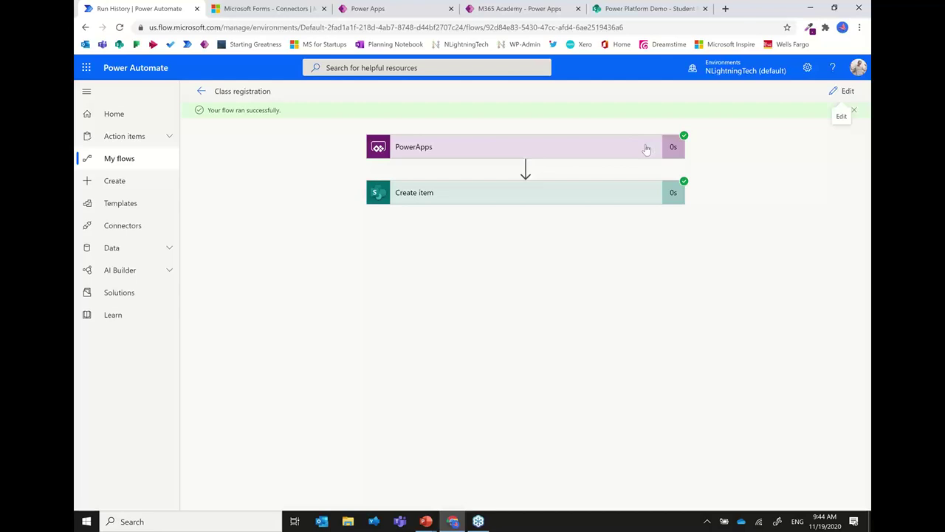
Step: Expand the Create item run details and verify Student Registrations item ID 7 was created
left_click(613, 195)
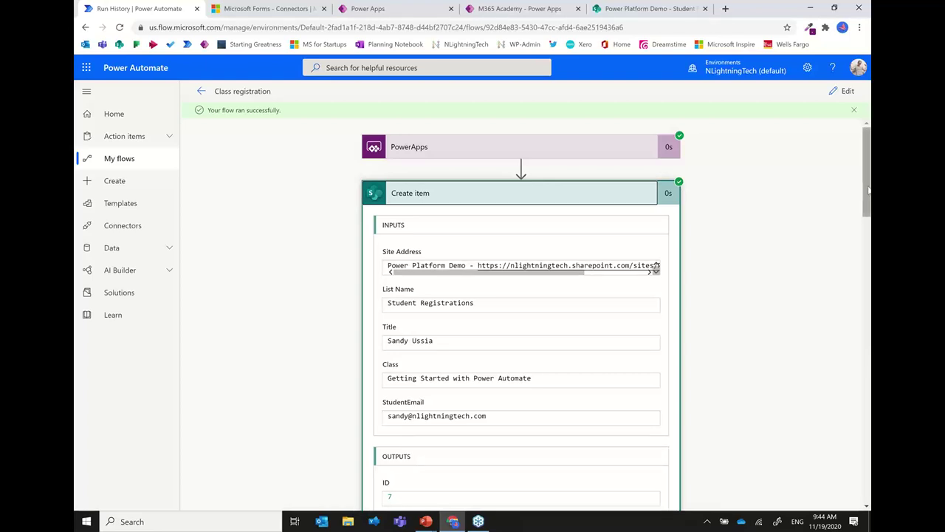
left_click_drag(869, 190, 861, 243)
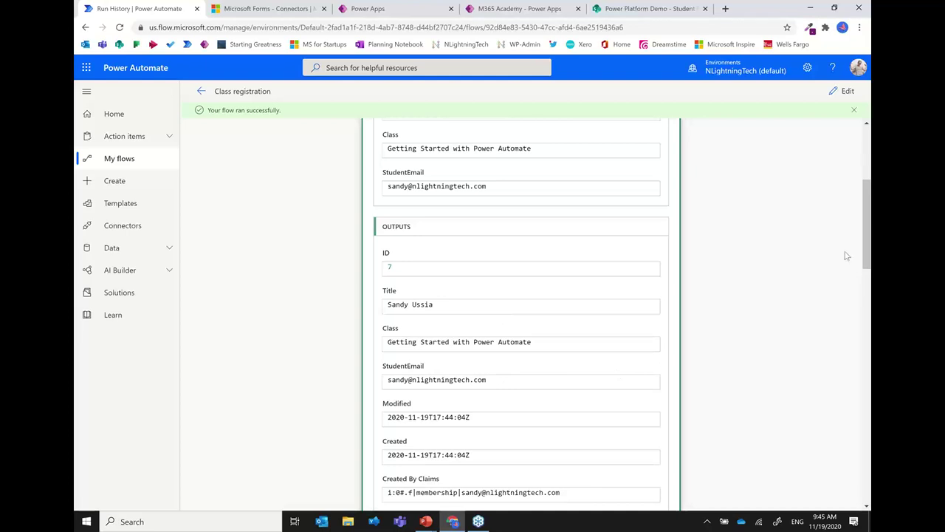
left_click_drag(868, 231, 862, 288)
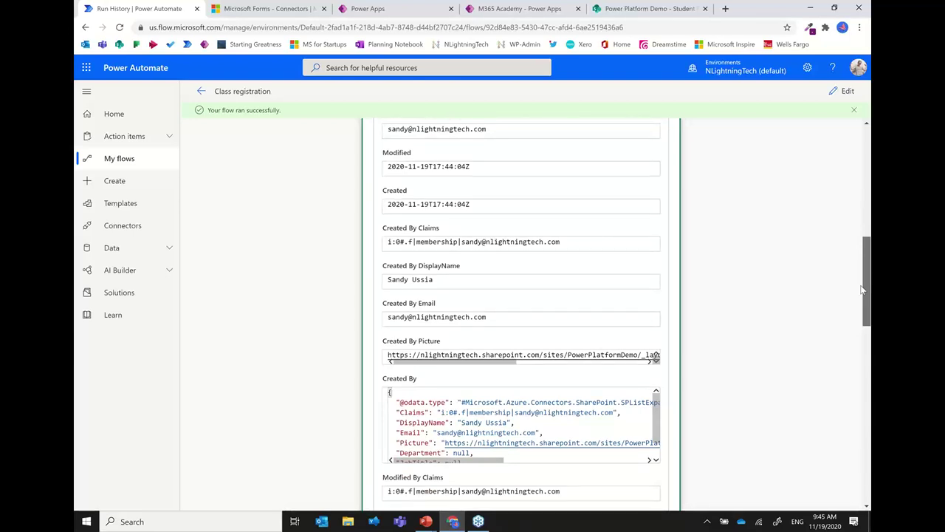
left_click_drag(862, 289, 861, 460)
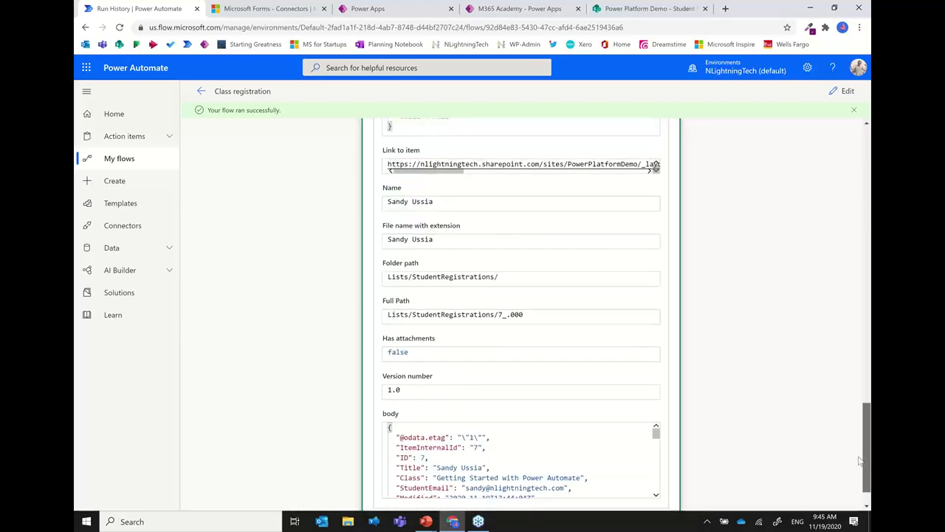
scroll(860, 461, "down", 1)
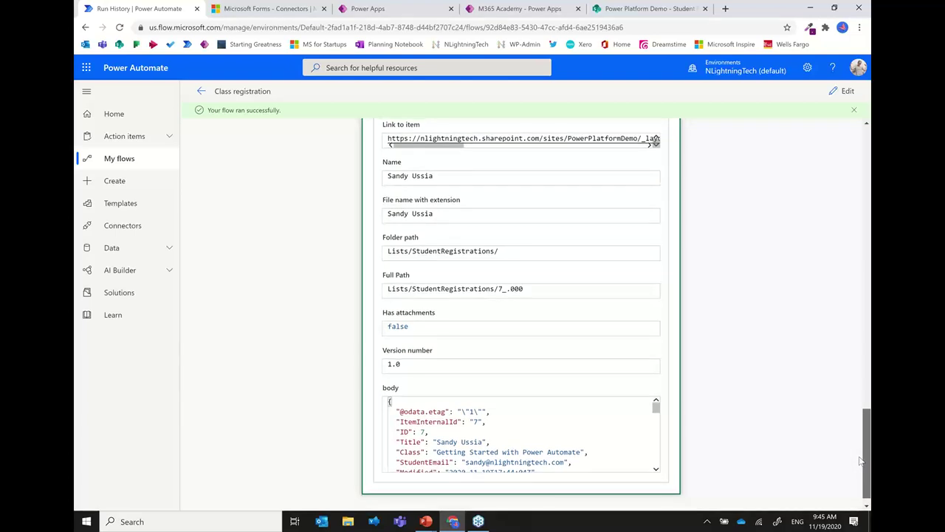
left_click_drag(860, 462, 862, 467)
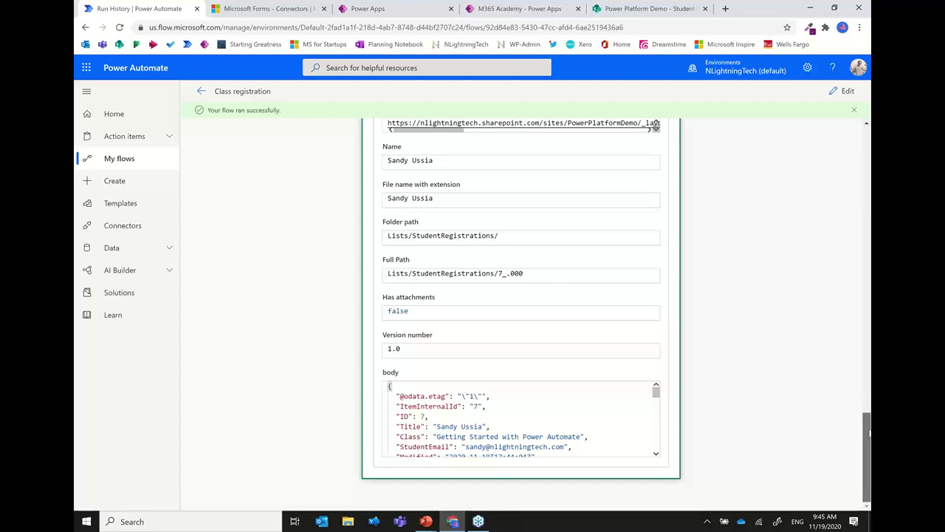
left_click_drag(869, 429, 860, 174)
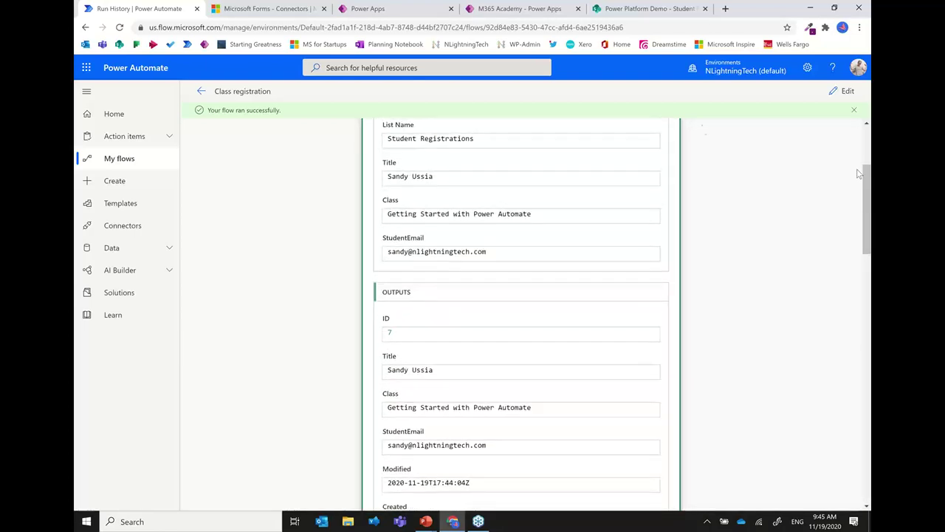
Step: Leave the run view through the flow details page and return to My flows
left_click(201, 92)
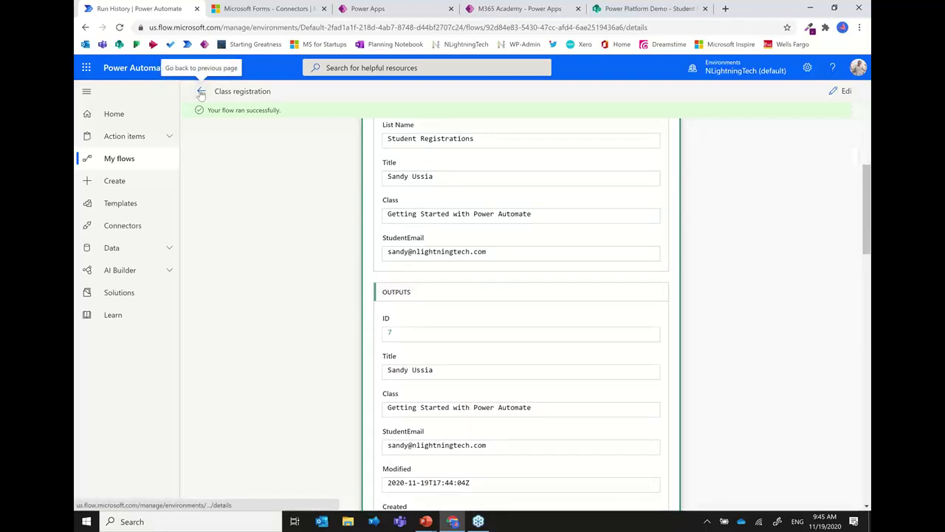
left_click(129, 161)
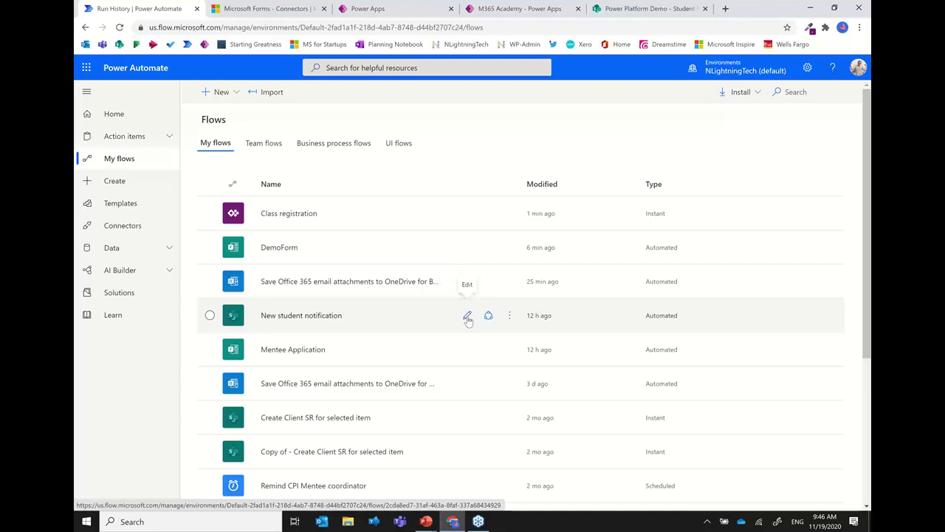
Step: Edit New student notification and keep its trigger's site as Power Platform Demo
left_click(467, 316)
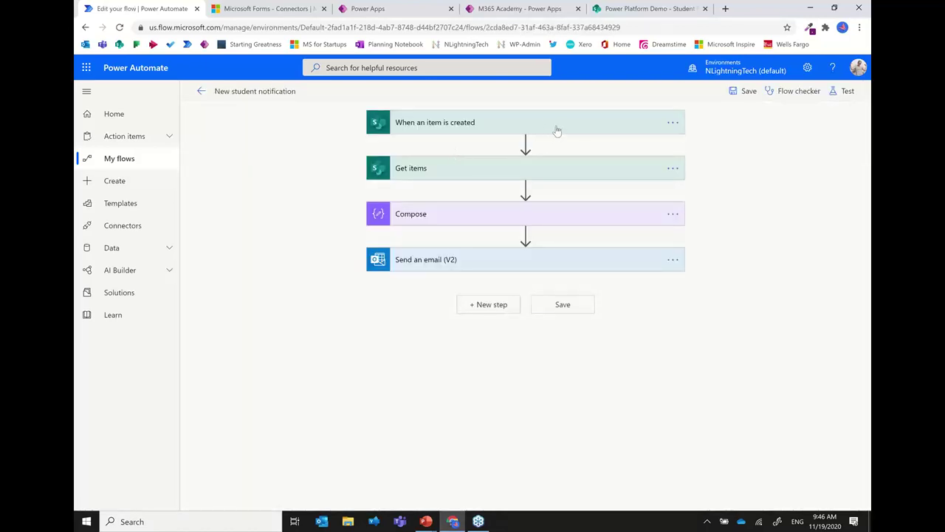
left_click(558, 129)
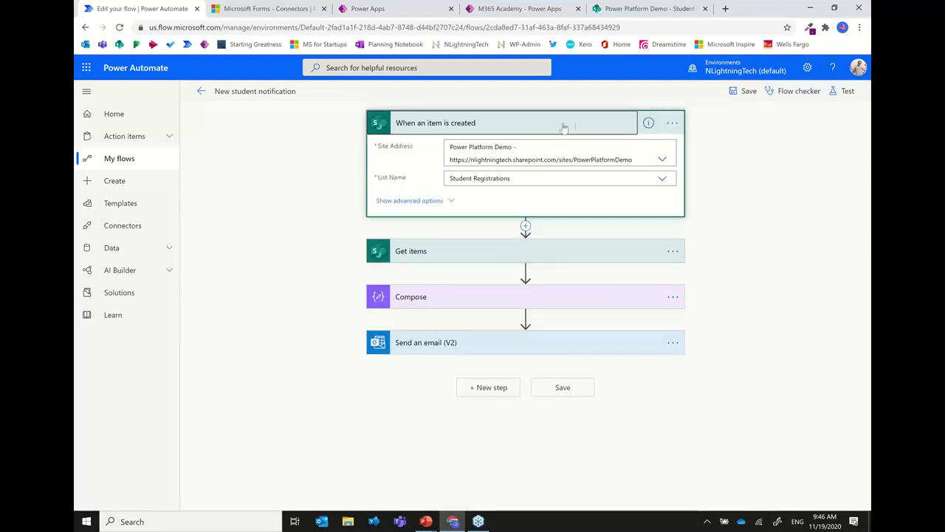
left_click(662, 161)
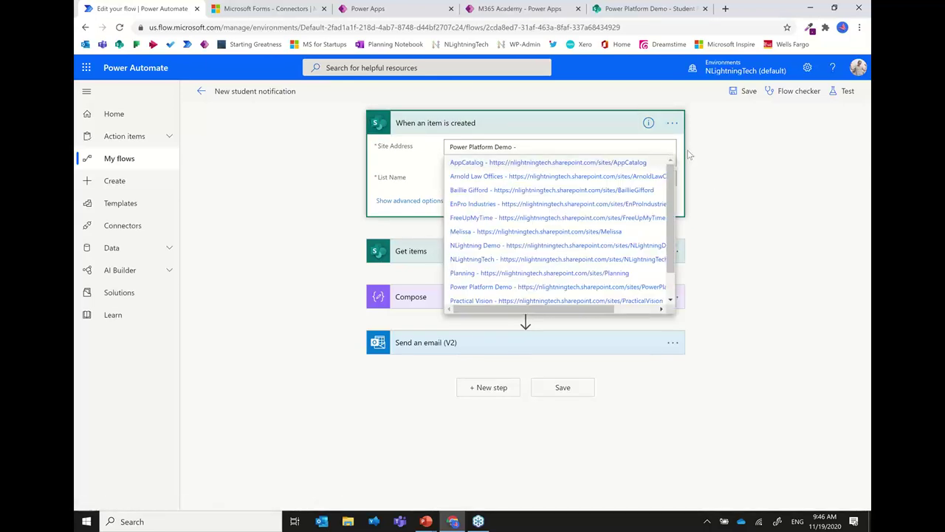
left_click(699, 157)
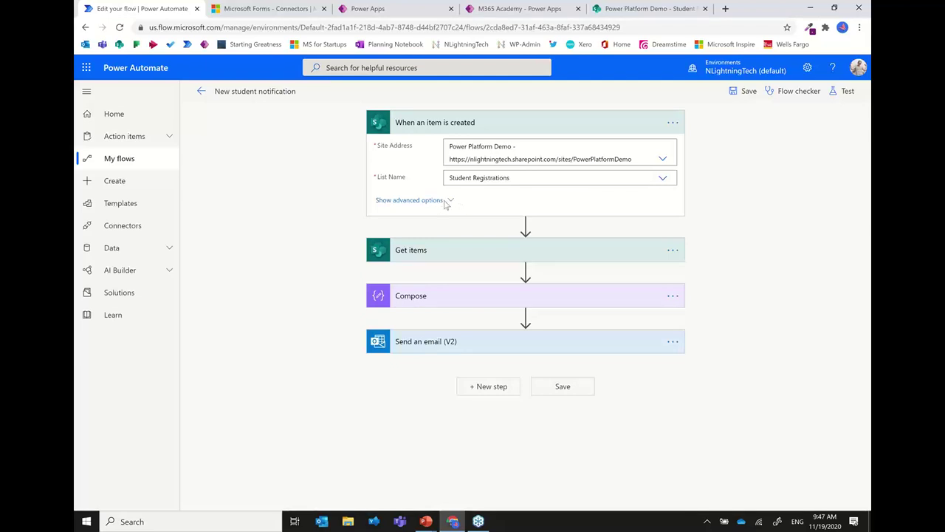
Step: Show the 'When an item is created' trigger's advanced options and open its '...' menu toward Settings
left_click(444, 203)
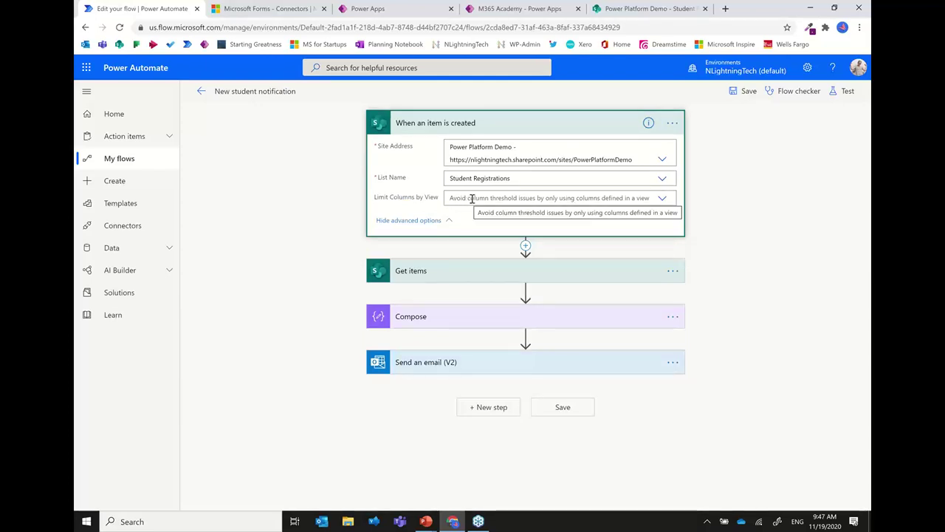
left_click(675, 128)
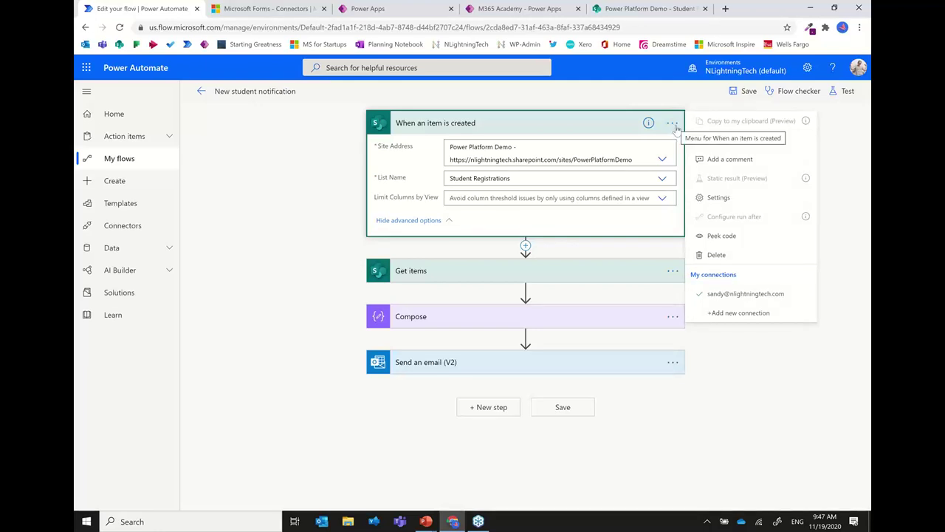
left_click(706, 201)
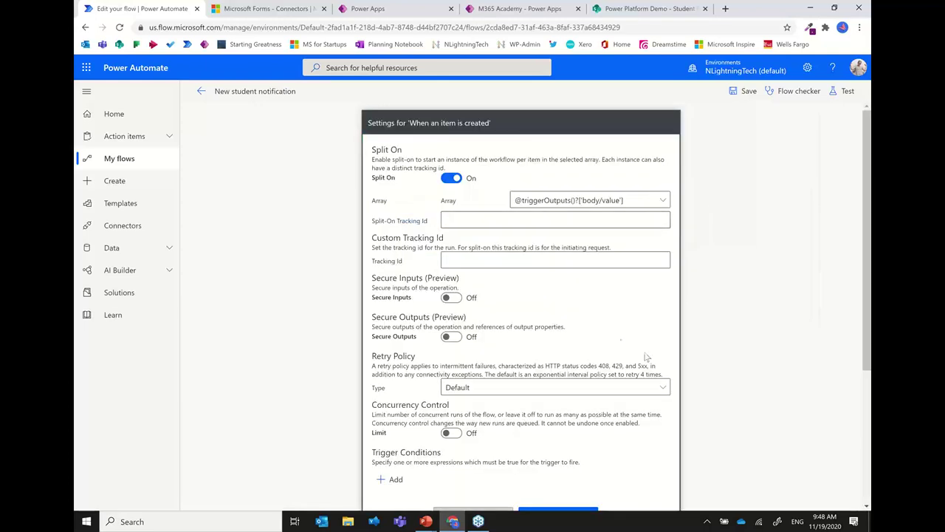
left_click(394, 481)
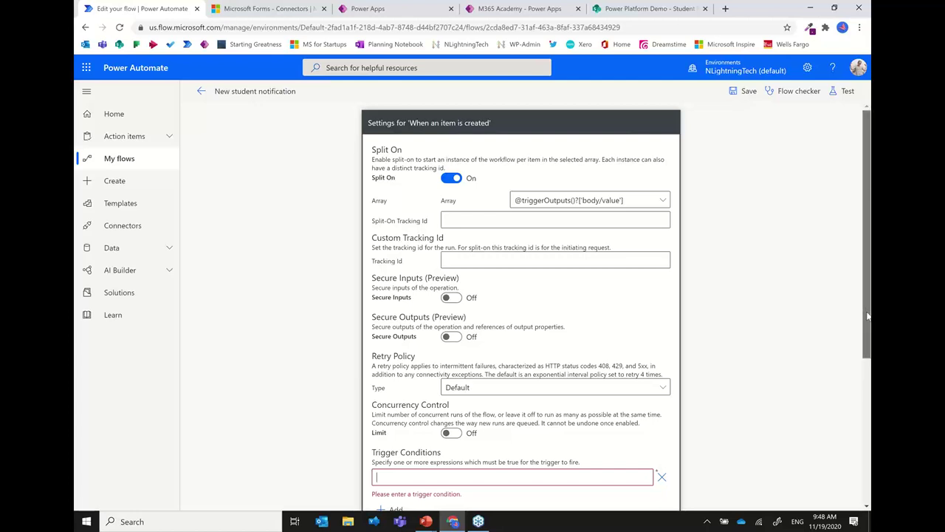
left_click_drag(868, 316, 867, 345)
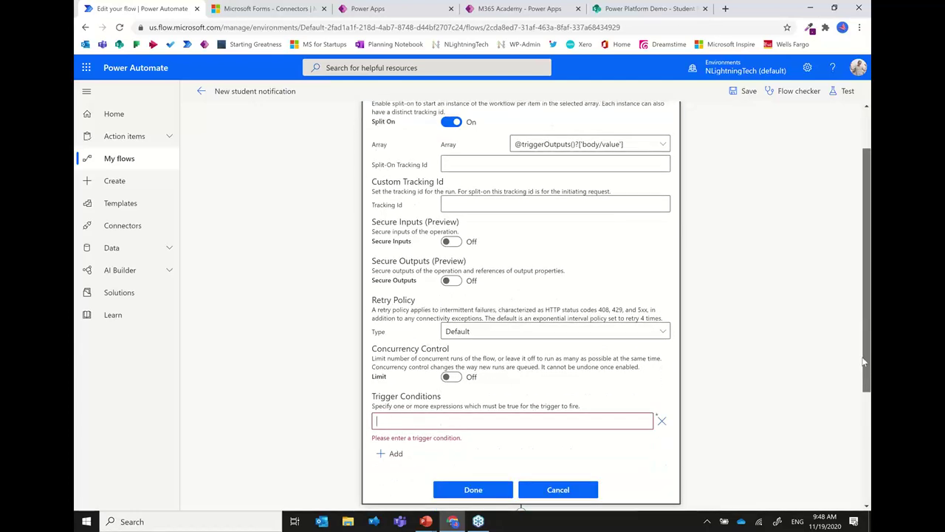
left_click(559, 496)
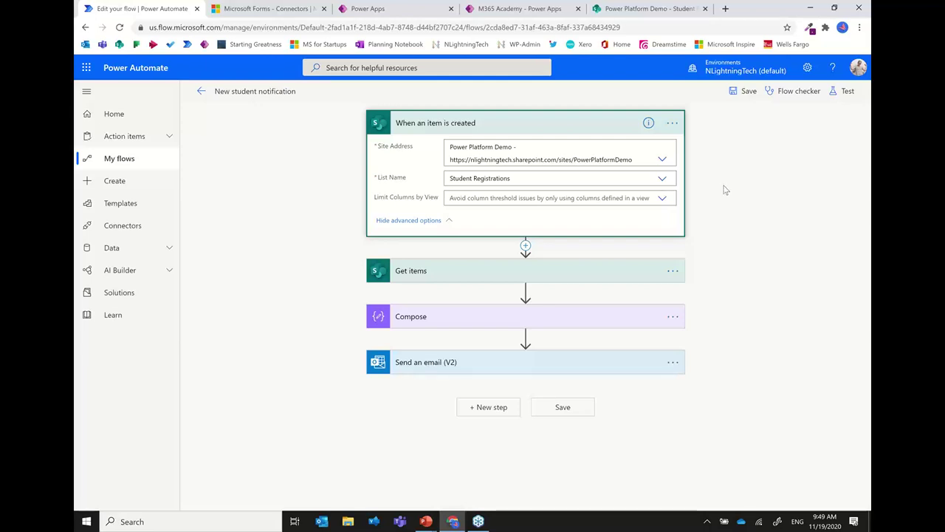
Step: Expand Get items and show its Filter Query on Class, Order By and Top Count 1
left_click(593, 273)
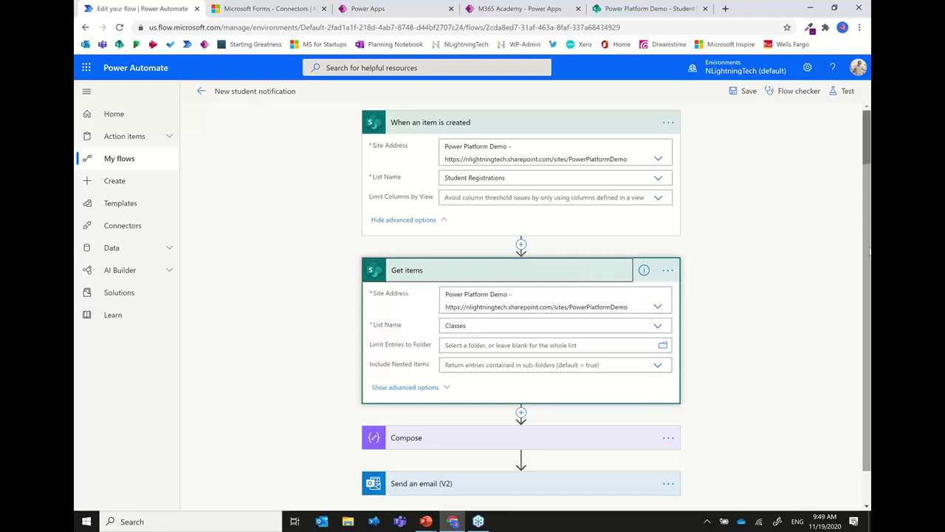
left_click_drag(870, 252, 871, 295)
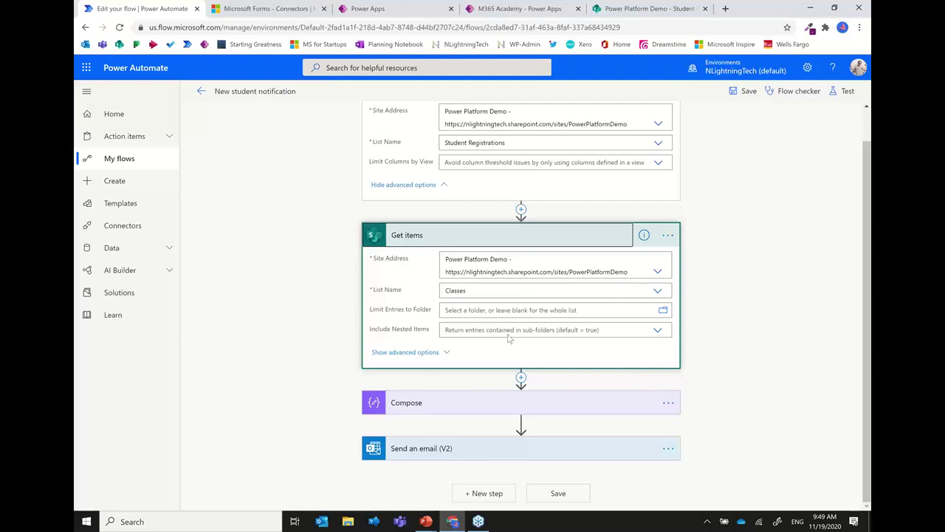
left_click(442, 353)
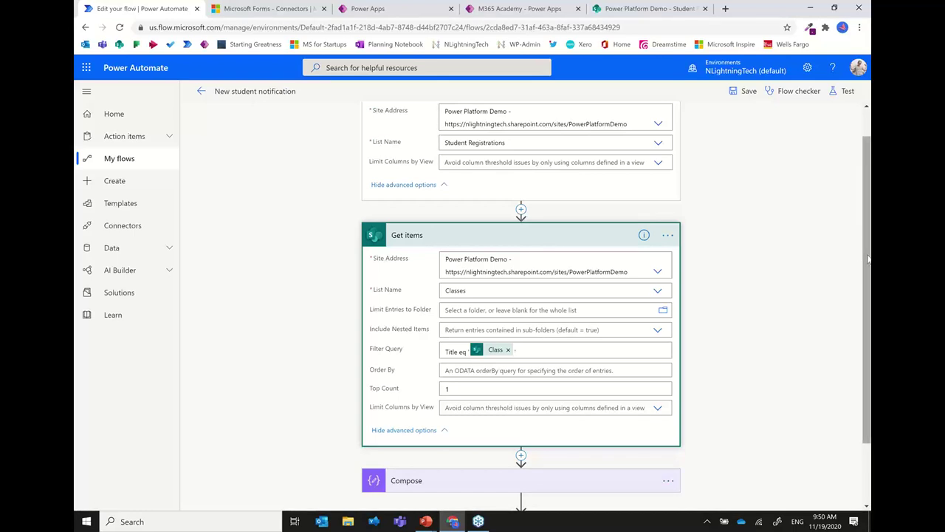
scroll(868, 258, "down", 2)
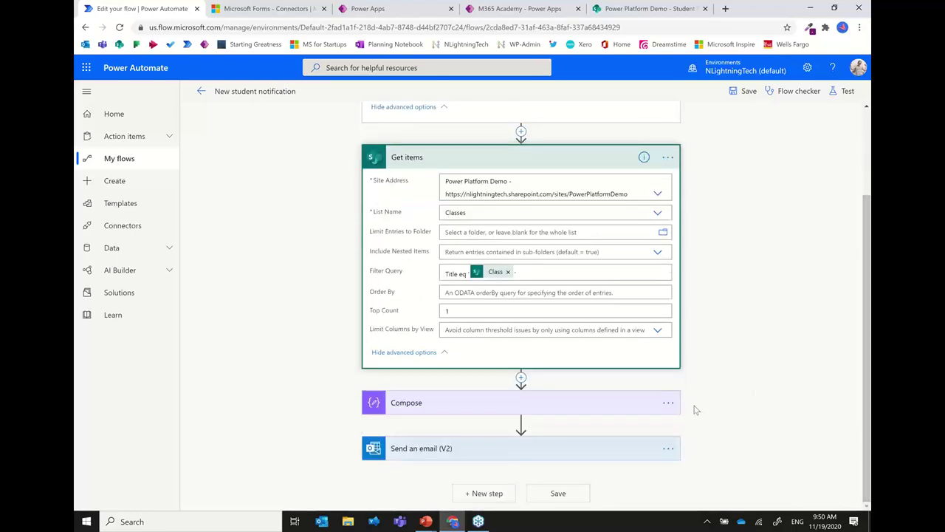
Step: Expand Compose to review its first(outputs('Get_items')...)?['AssignedCoach']?['Email'] input expression
left_click(589, 405)
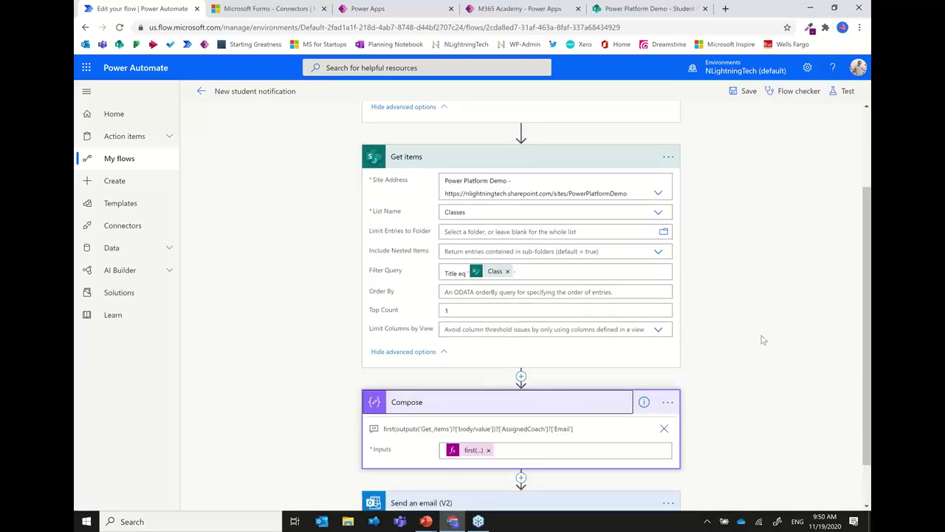
left_click_drag(869, 235, 696, 395)
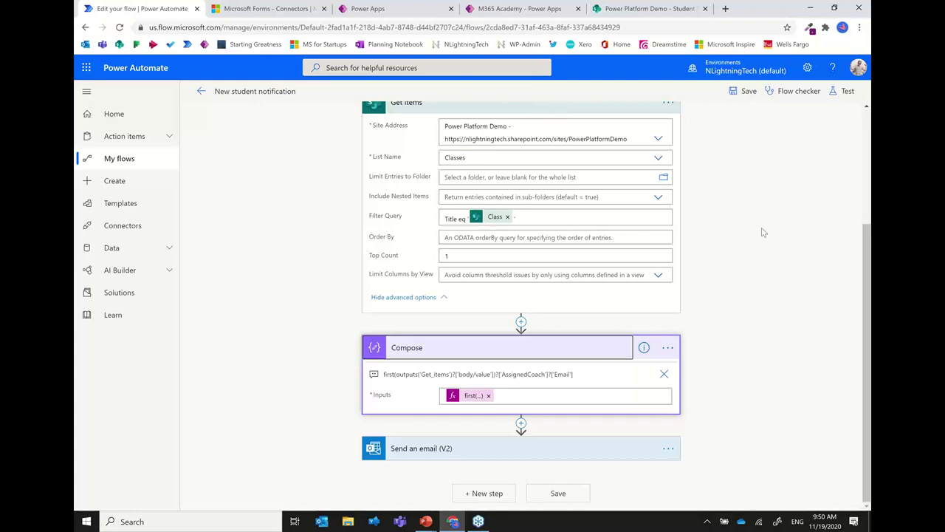
scroll(867, 295, "up", 1)
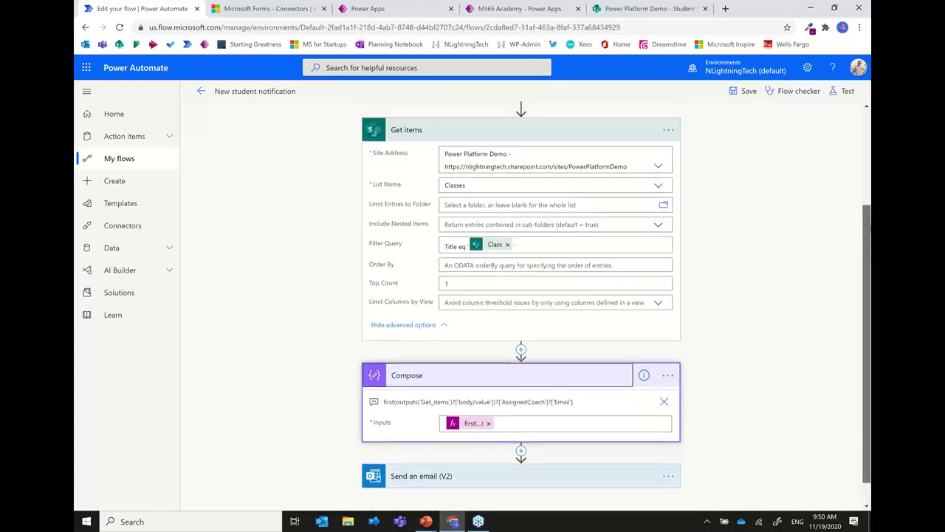
scroll(867, 296, "up", 1)
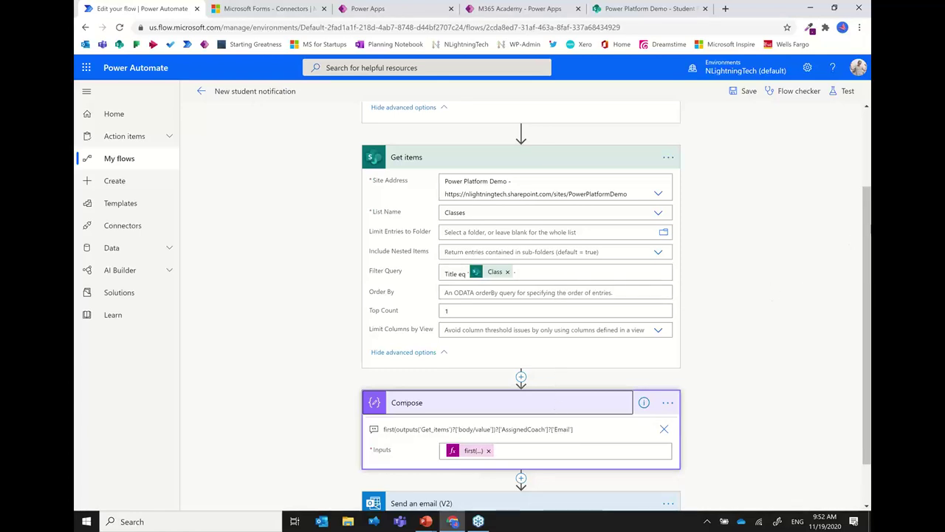
left_click_drag(865, 269, 864, 291)
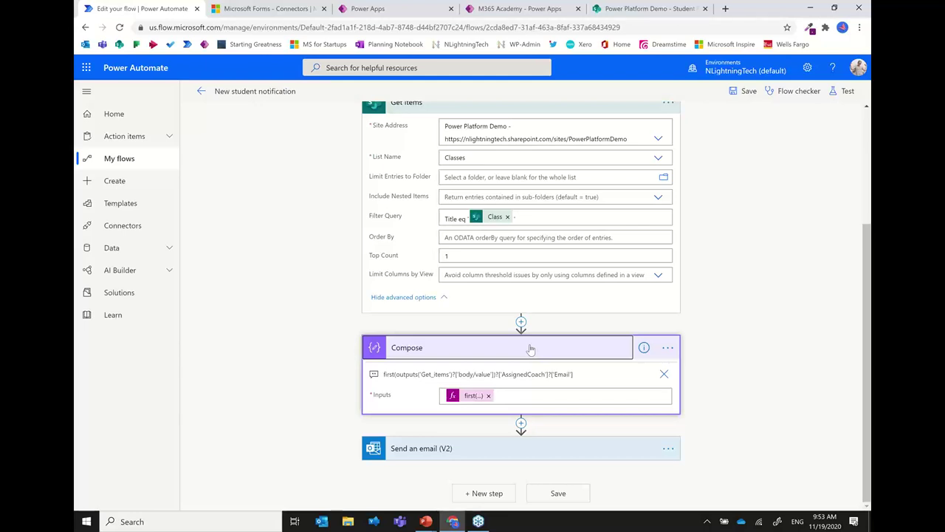
Step: Bring up the dynamic content picker for the Compose Inputs box
left_click(554, 398)
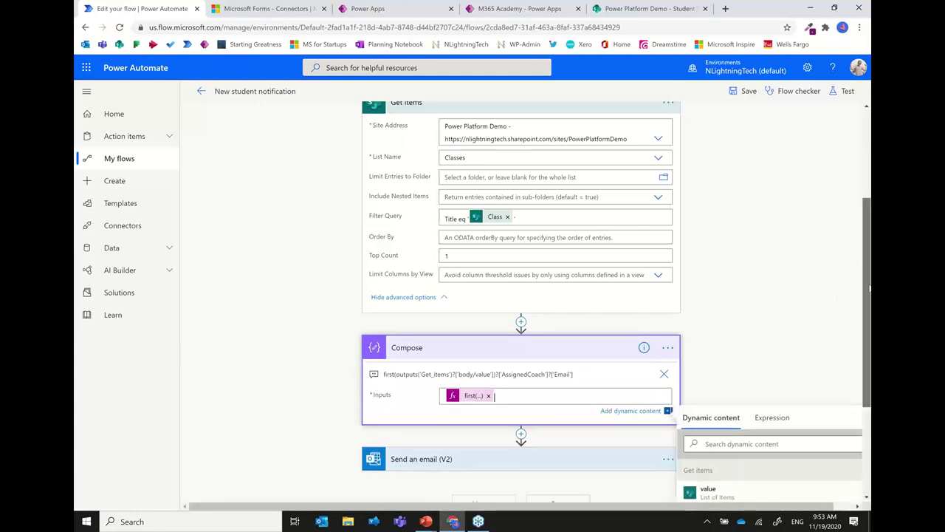
scroll(870, 288, "down", 3)
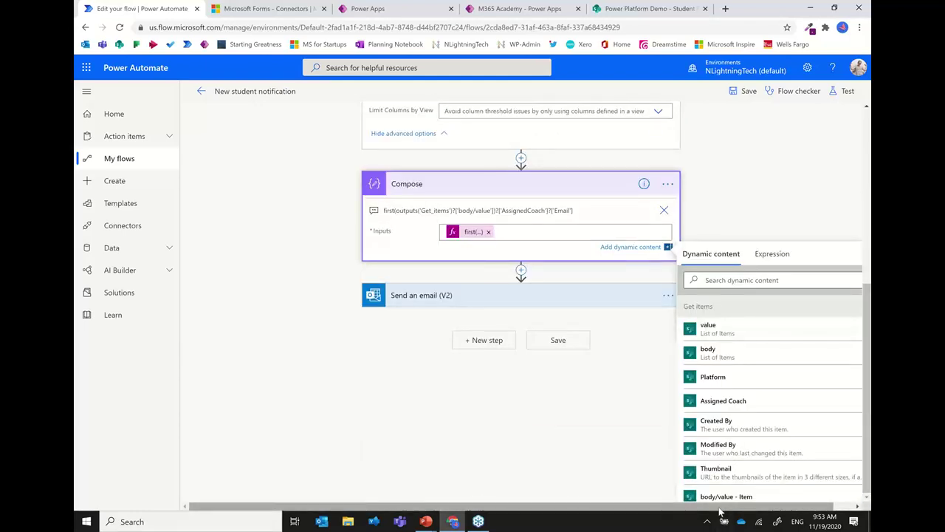
left_click_drag(720, 507, 739, 507)
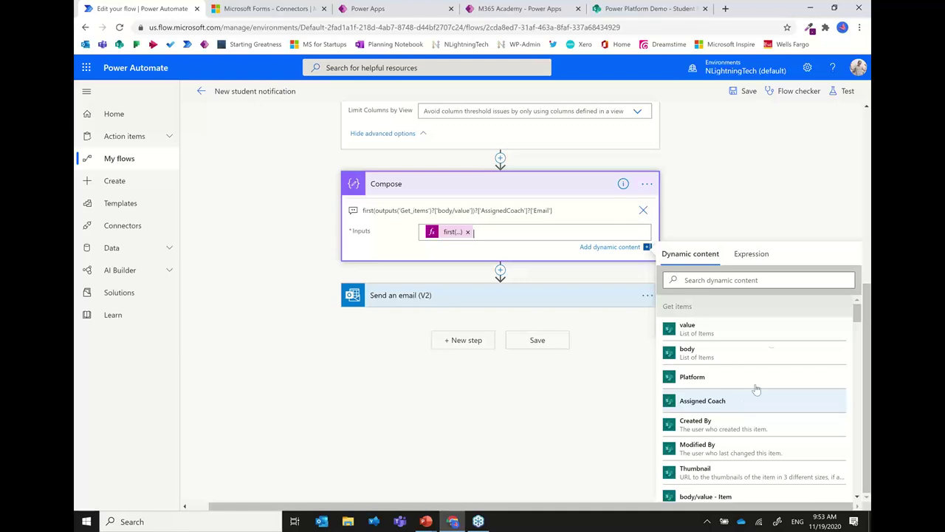
Step: In the Expression tab, insert first(collection) from the Collection functions
left_click(753, 255)
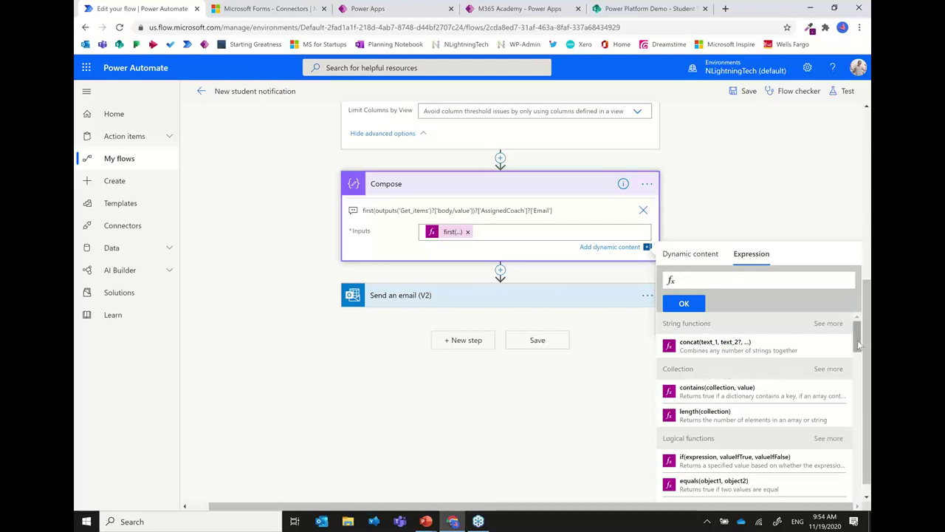
left_click_drag(859, 353, 848, 428)
scroll(845, 370, "up", 3)
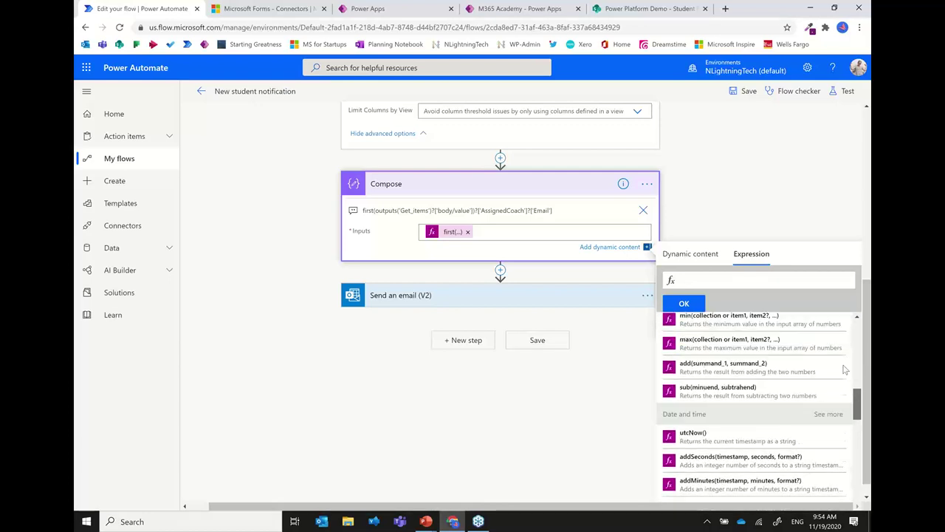
scroll(842, 347, "up", 3)
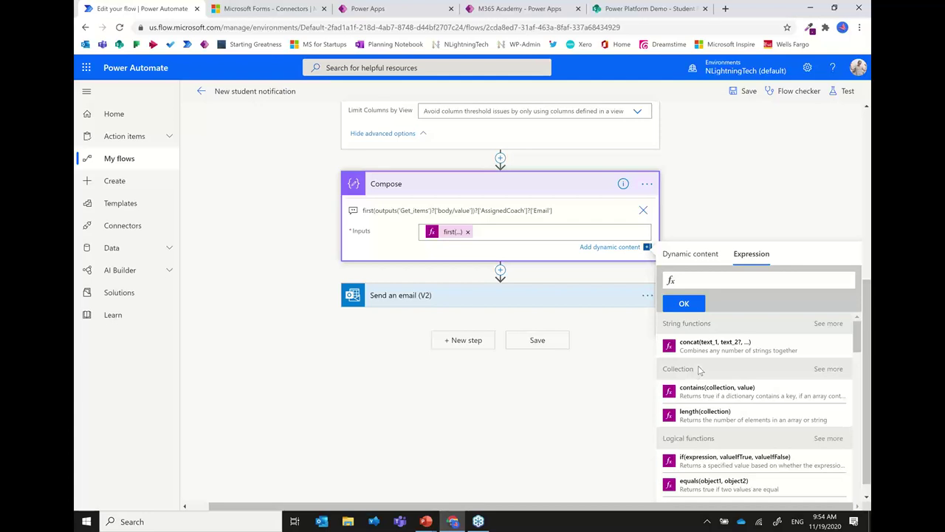
left_click(825, 369)
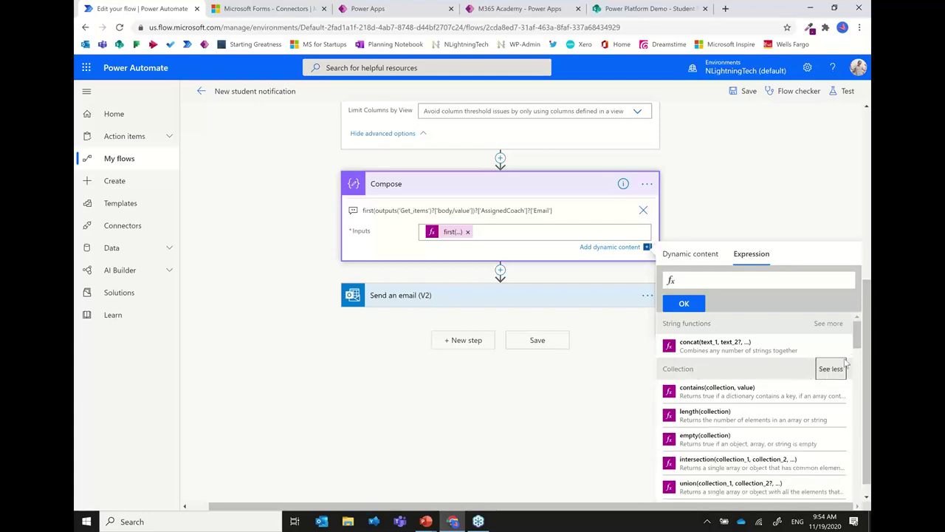
left_click_drag(859, 345, 859, 366)
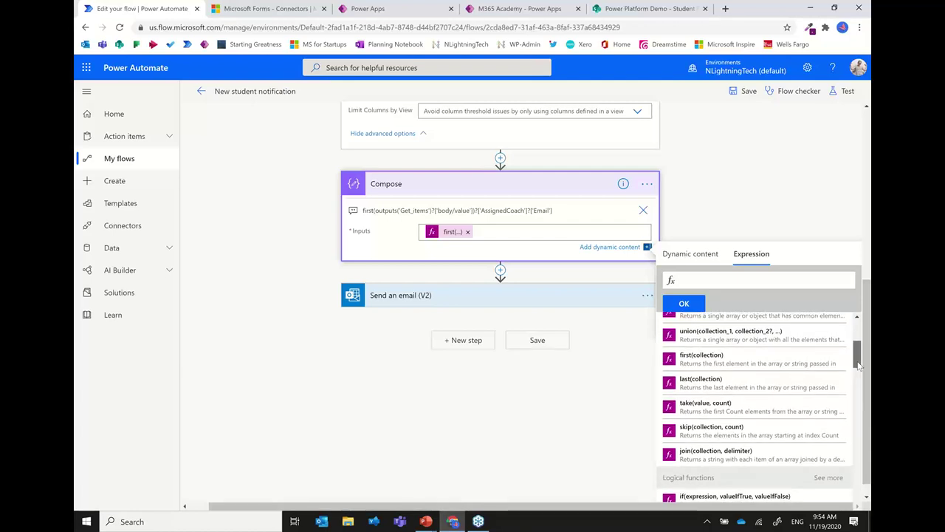
left_click(698, 363)
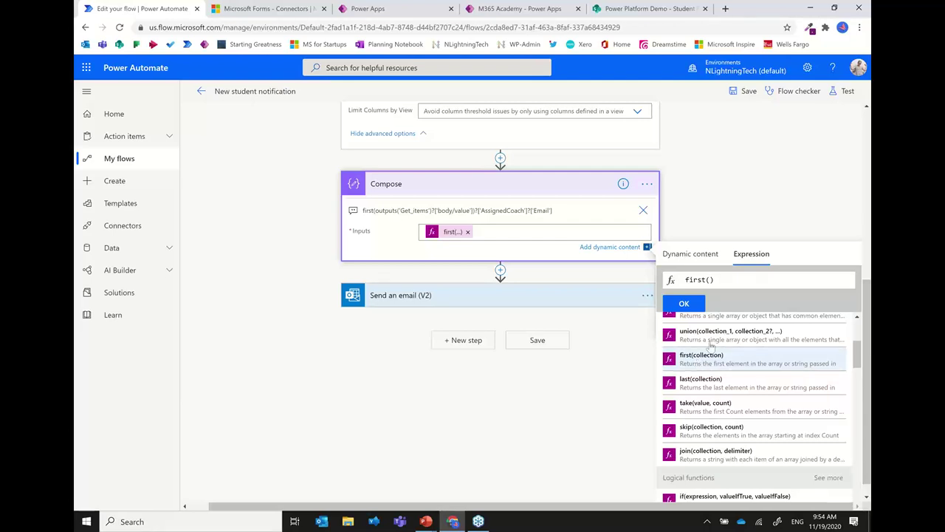
Step: Pass the Get items 'value' dynamic content into first()
left_click(690, 256)
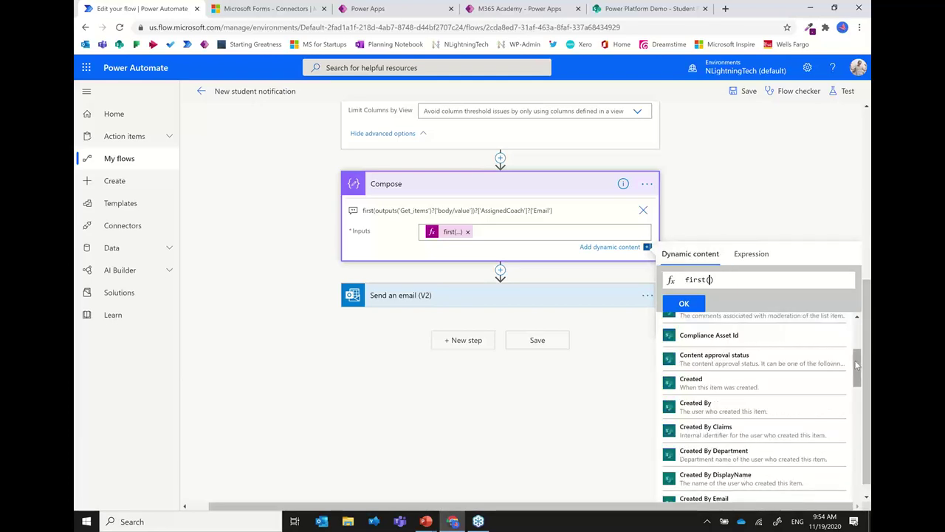
scroll(748, 366, "up", 3)
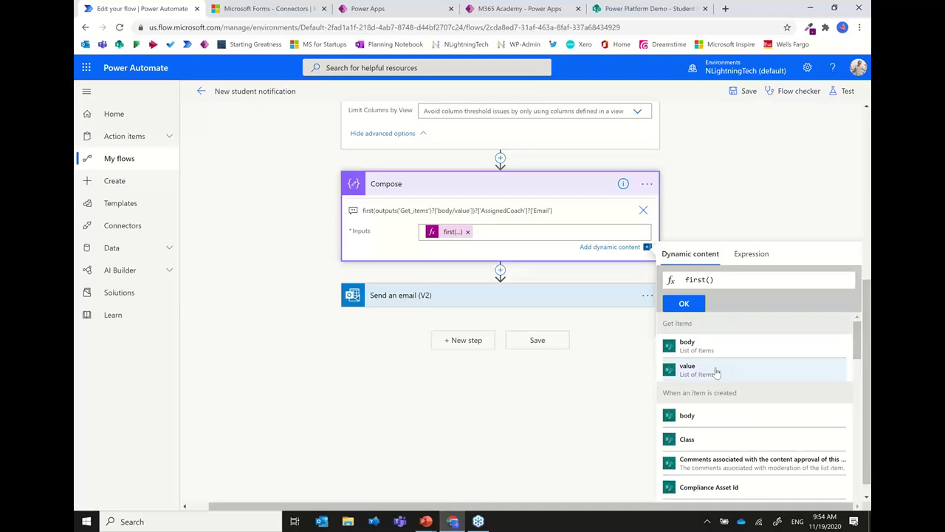
left_click(716, 373)
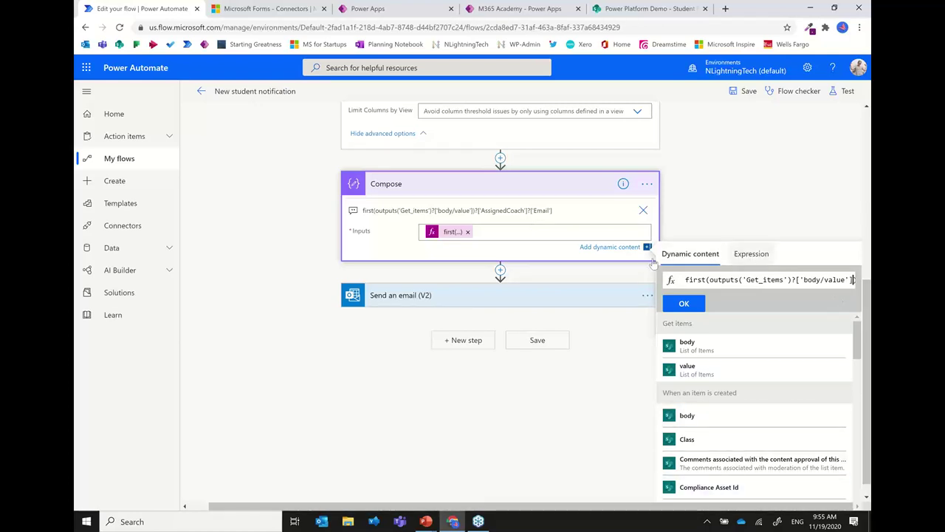
Step: Confirm the Compose input, expand Send an email (V2) and remove its fixed To recipient
left_click(571, 251)
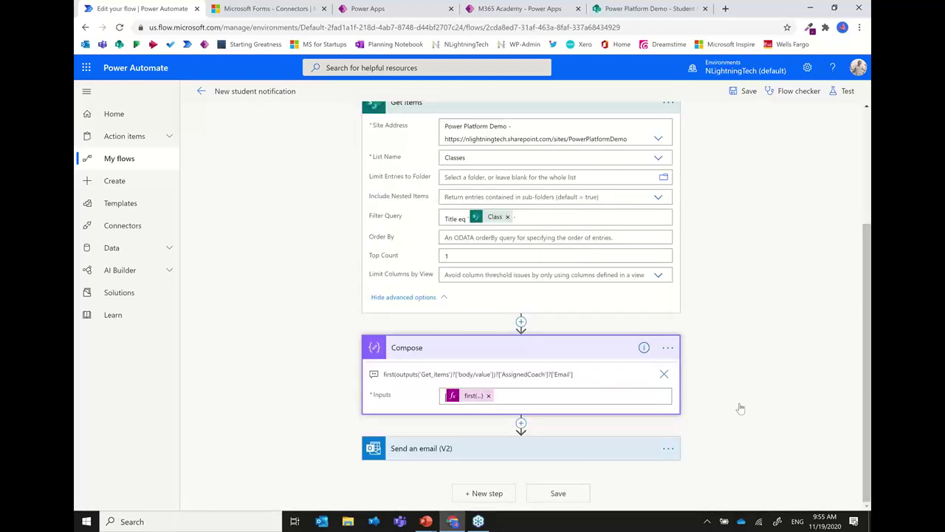
left_click(583, 450)
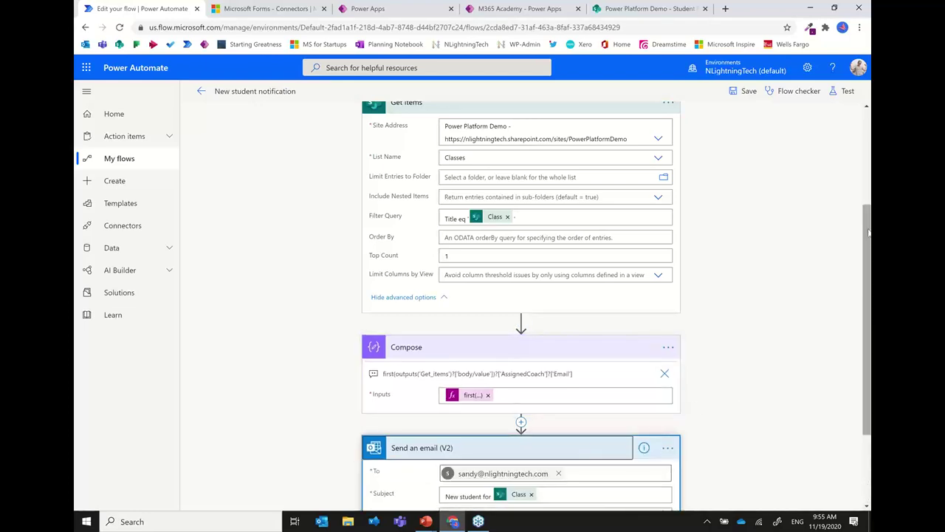
scroll(870, 233, "down", 2)
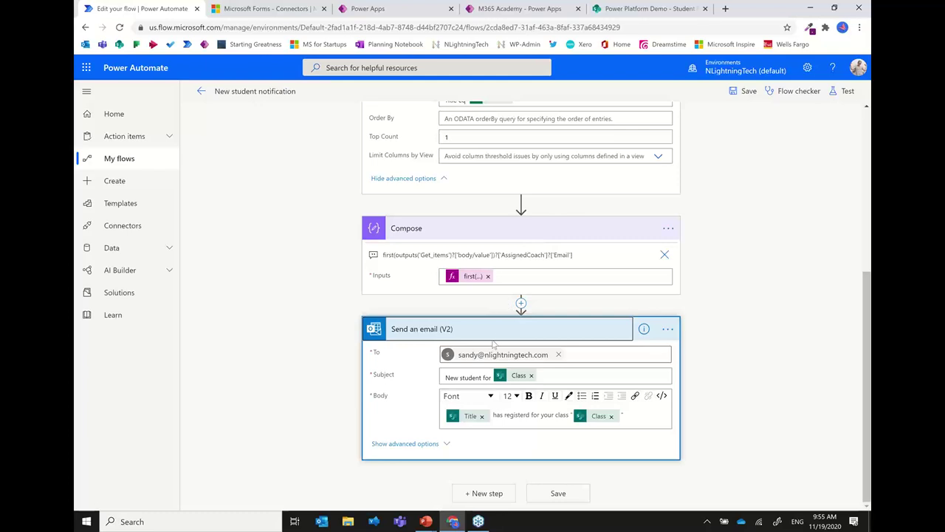
left_click(558, 355)
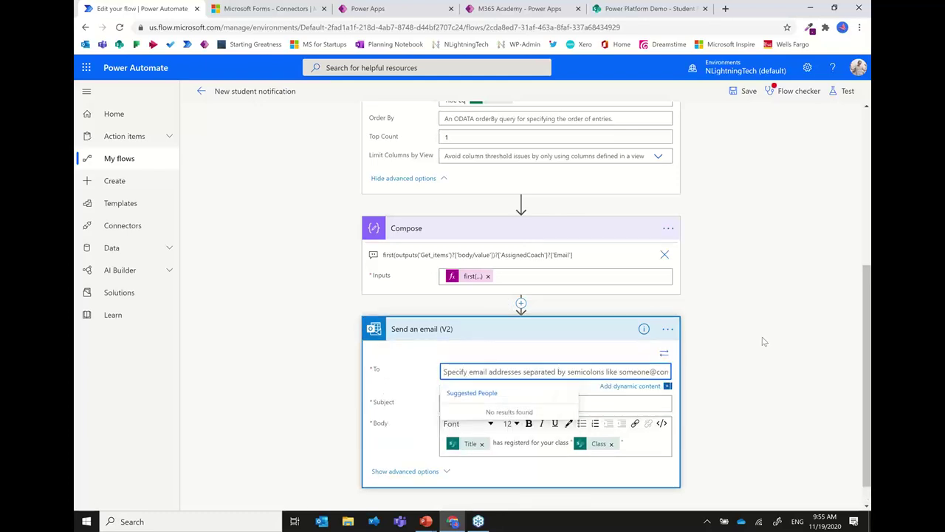
scroll(860, 337, "down", 1)
scroll(860, 337, "down", 1)
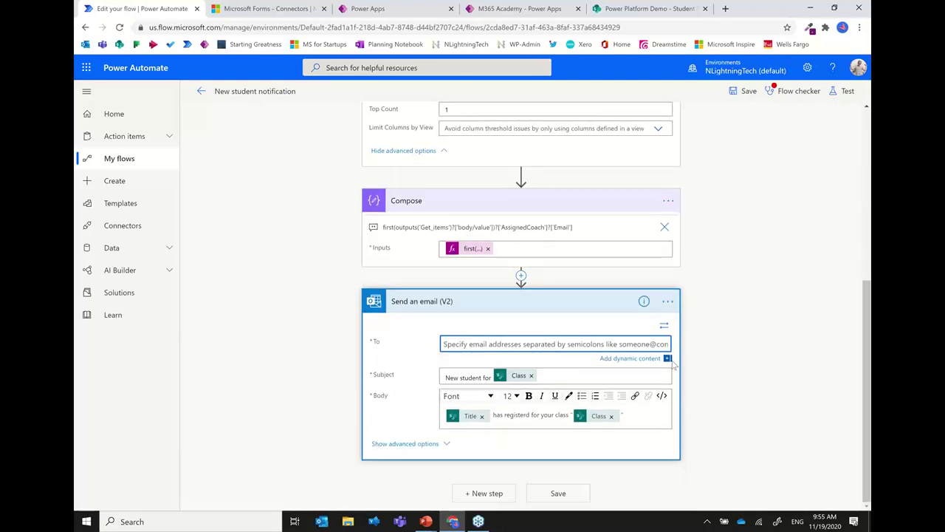
Step: Insert the Compose step's Outputs into the email's To field
left_click(631, 359)
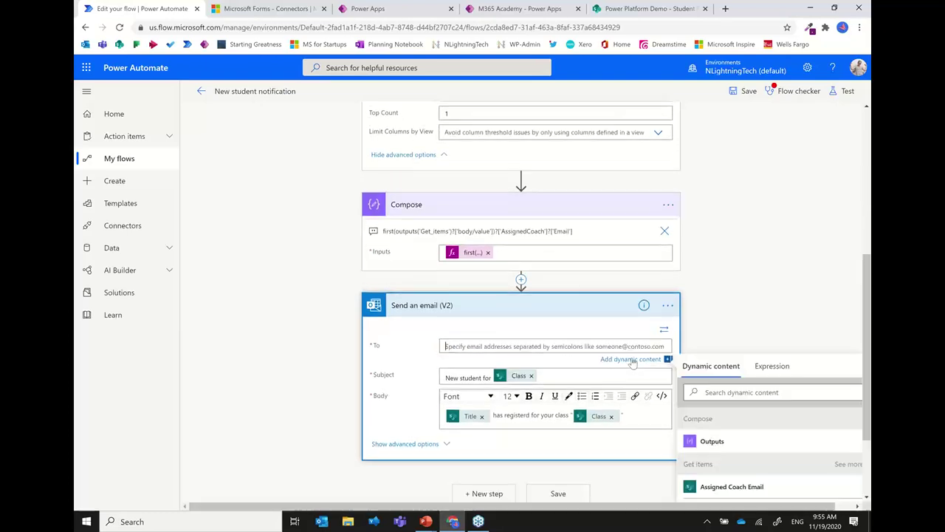
left_click(713, 441)
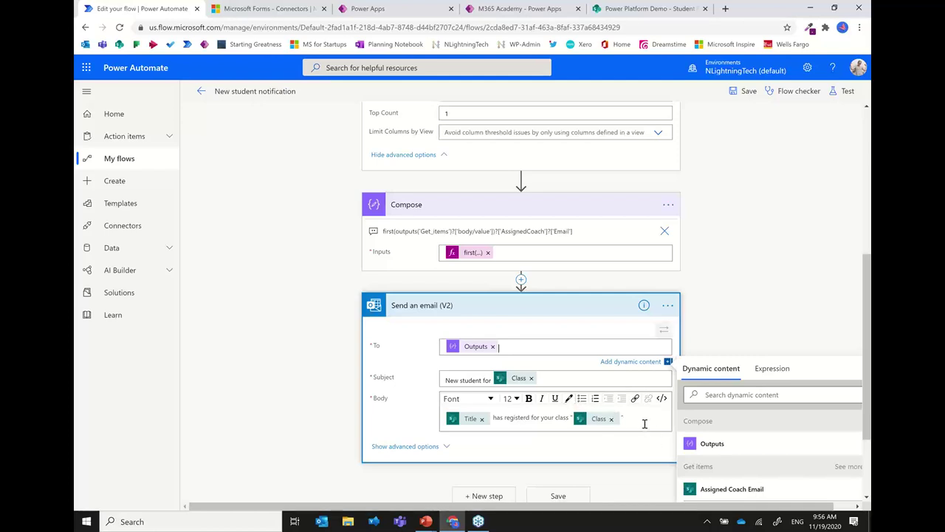
Step: Show the email step's advanced options and leave Importance set to Normal
left_click(443, 447)
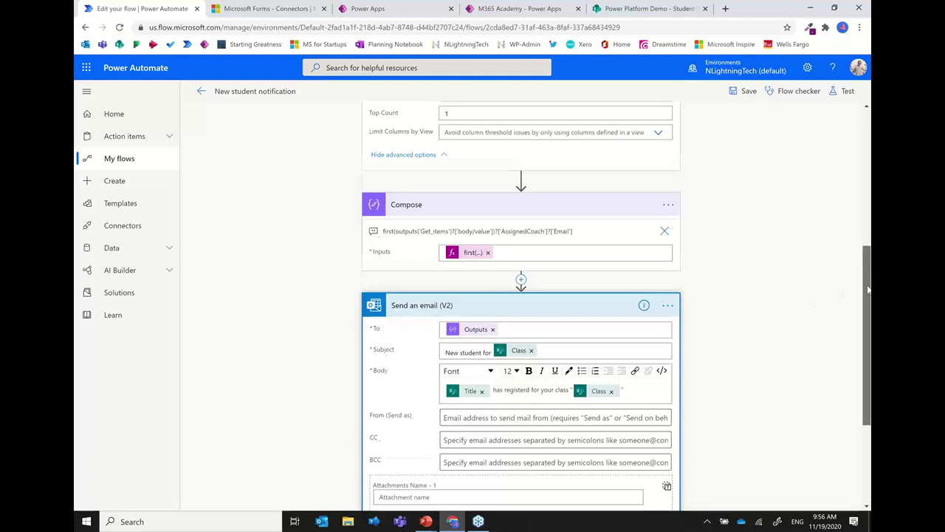
left_click_drag(866, 273, 866, 357)
scroll(864, 352, "down", 2)
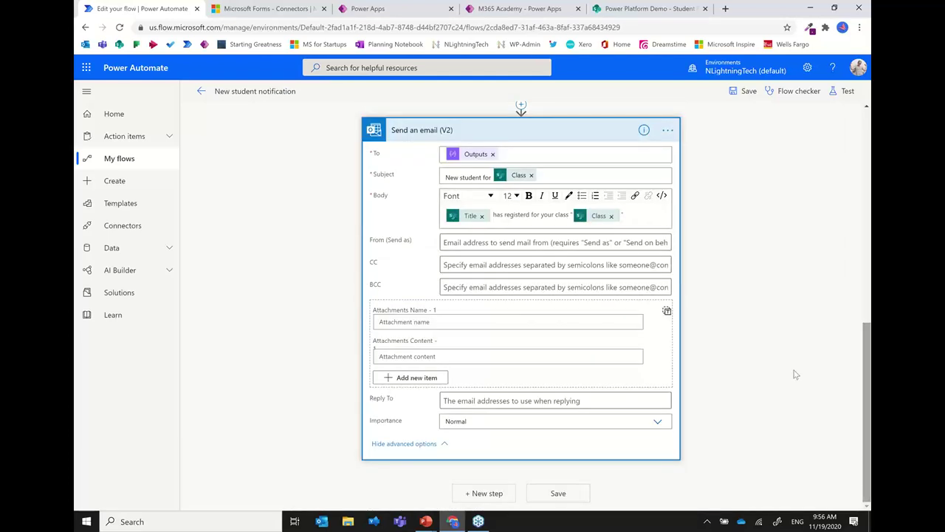
left_click(657, 424)
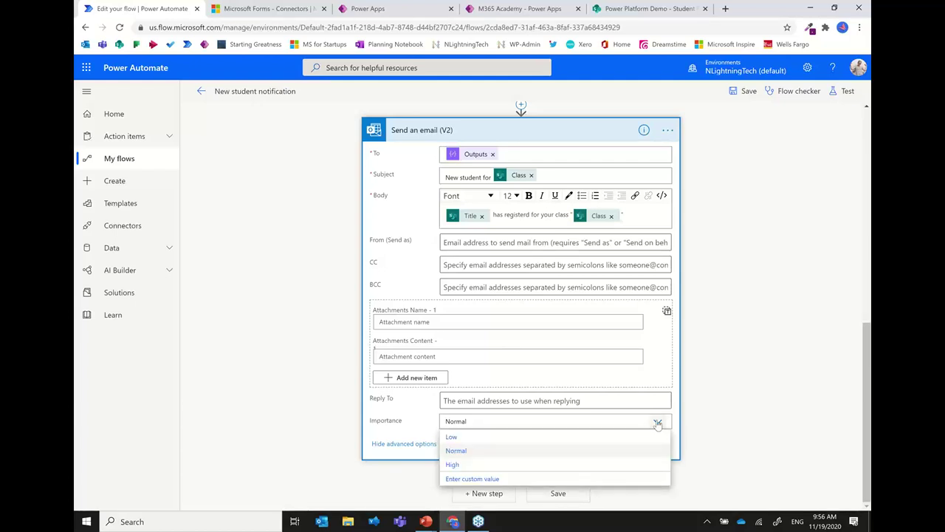
left_click(658, 424)
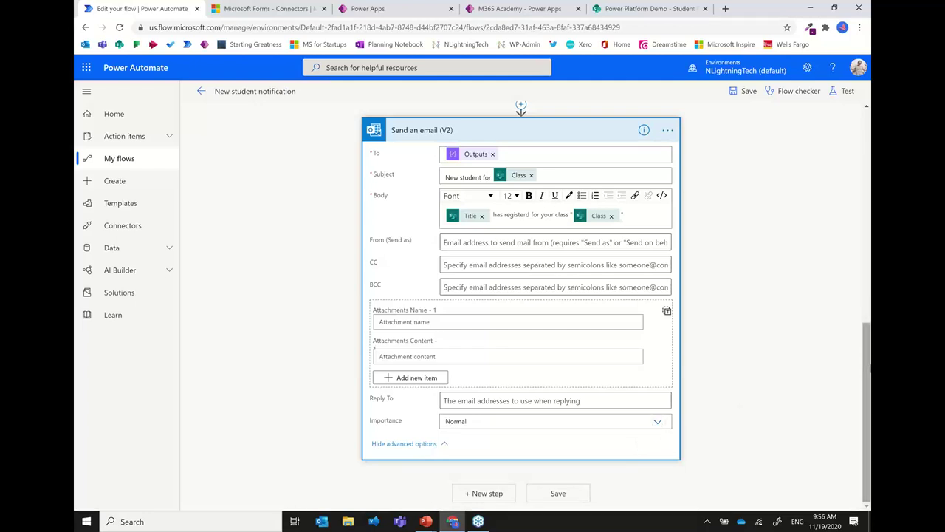
left_click_drag(869, 362, 821, 147)
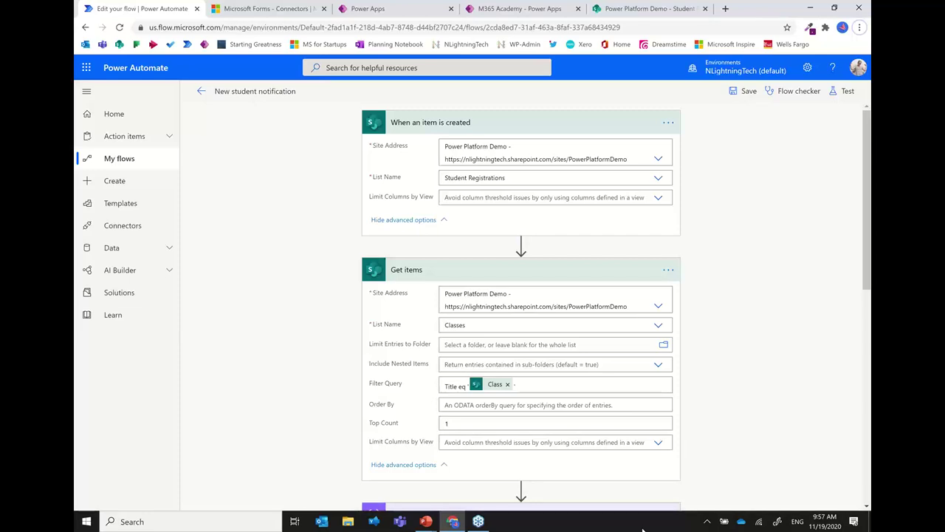
Step: Switch to the PowerPoint Slide Show window with Alt+Tab
key("alt+Tab")
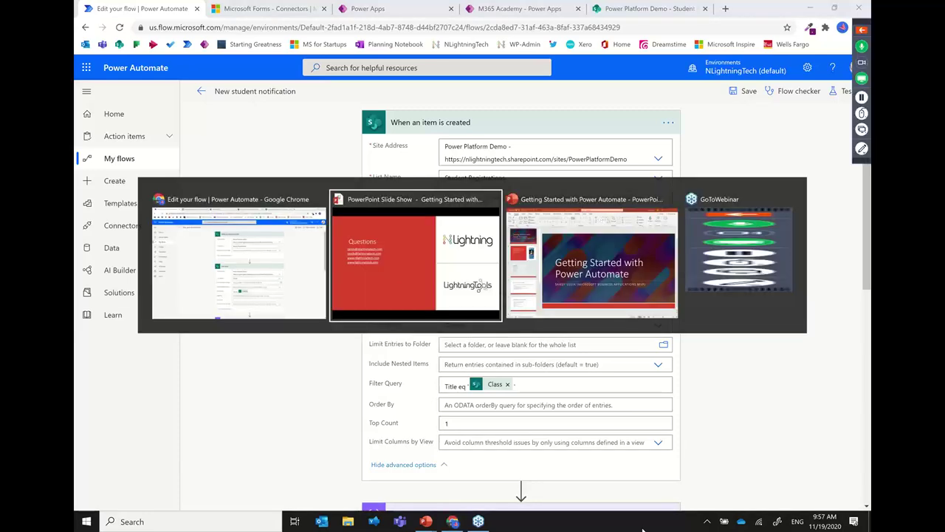